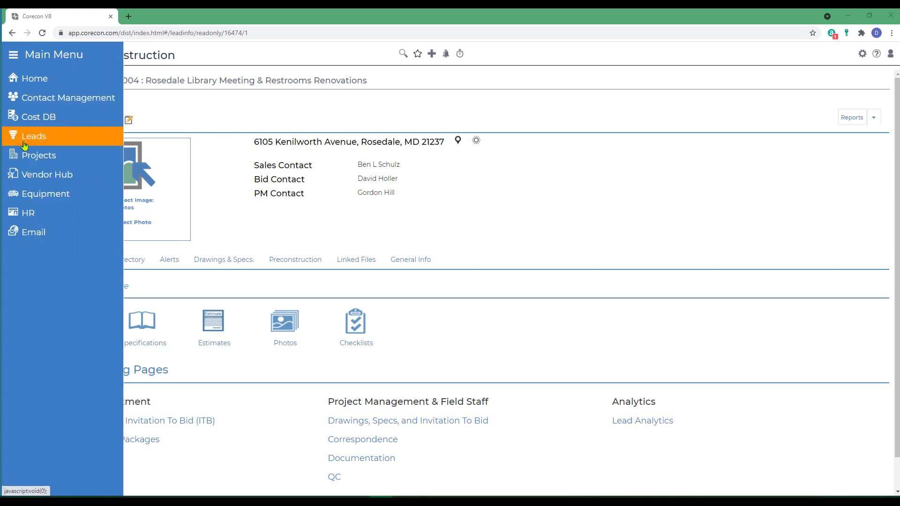
- Open the Estimating page for lead E21-004, Rosedale Library Meeting & Restrooms Renovations
{"action": "left_click", "coordinate": [34, 137]}
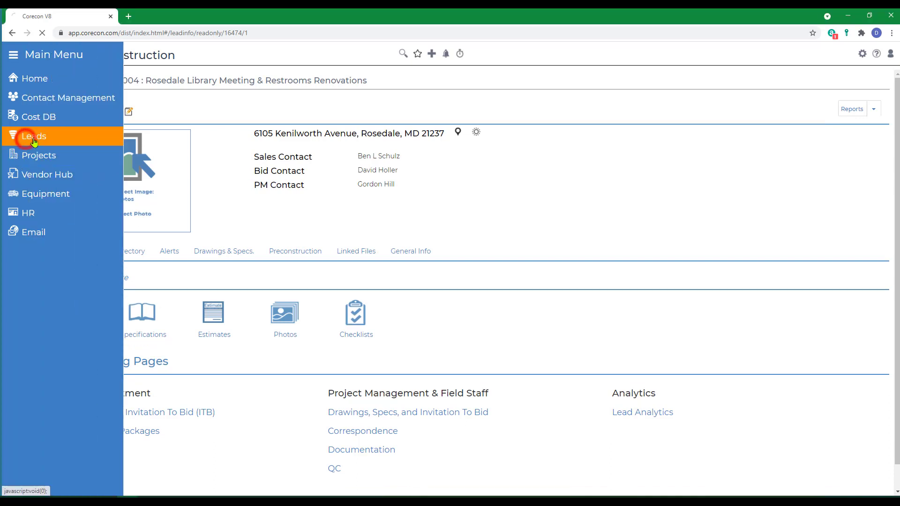
{"action": "left_click", "coordinate": [206, 95]}
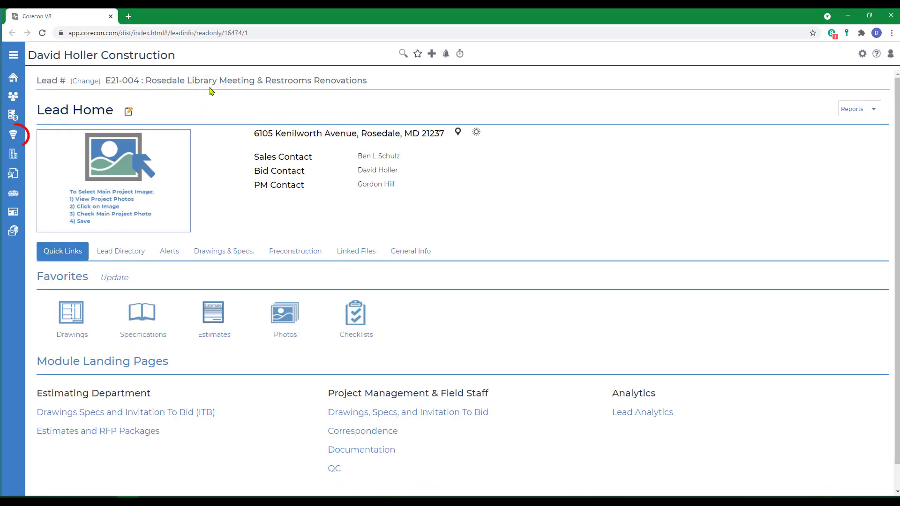
{"action": "left_click", "coordinate": [83, 432]}
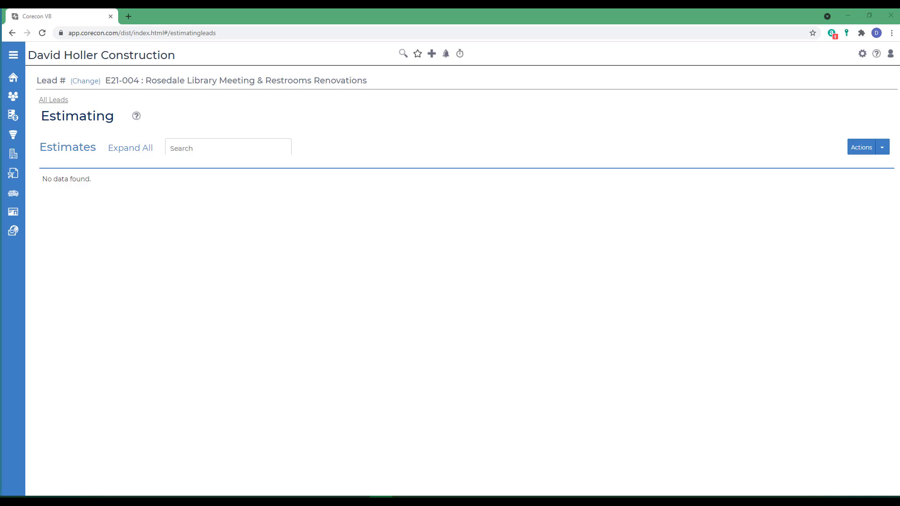
- Open the company's global settings and examine the estimate rounding options
{"action": "left_click", "coordinate": [862, 54]}
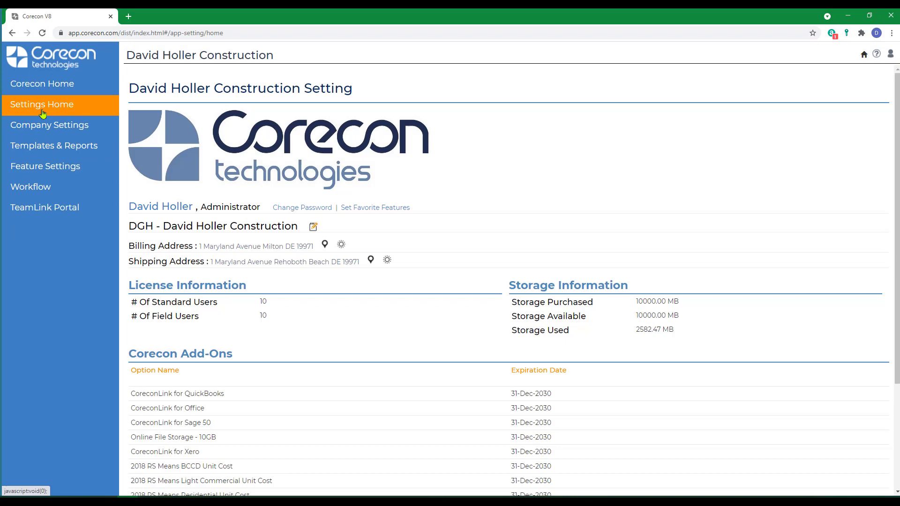
{"action": "left_click", "coordinate": [41, 124]}
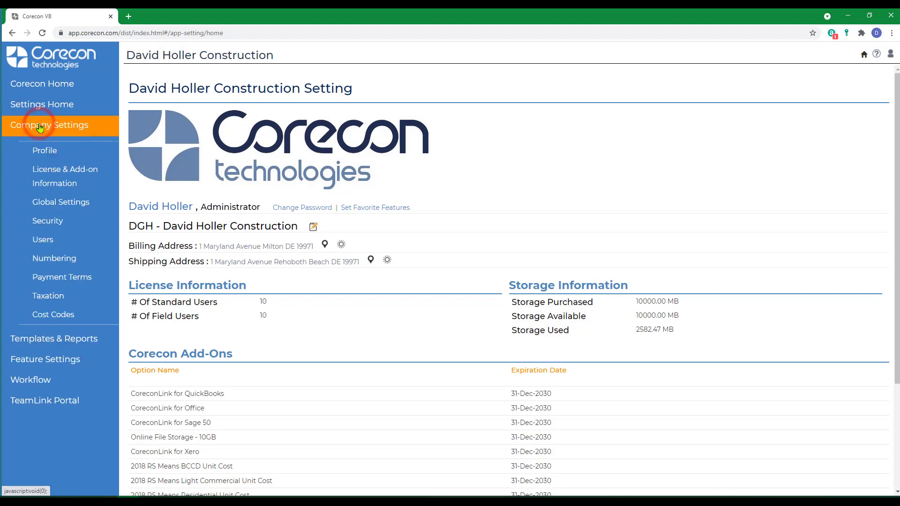
{"action": "left_click", "coordinate": [43, 202]}
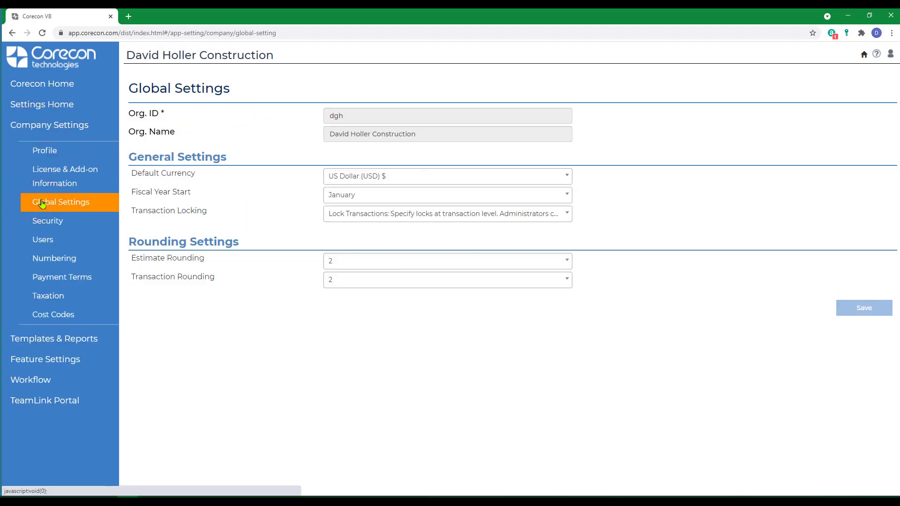
{"action": "left_click", "coordinate": [356, 264]}
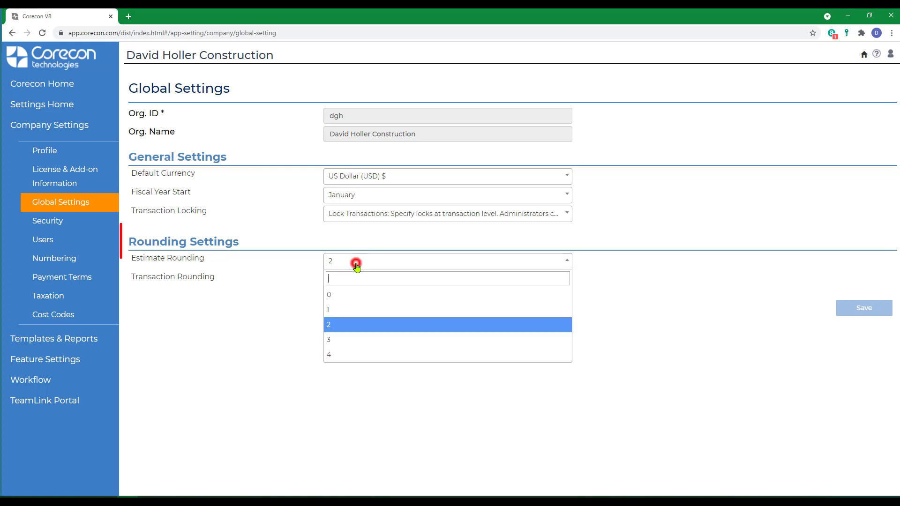
{"action": "left_click", "coordinate": [357, 266]}
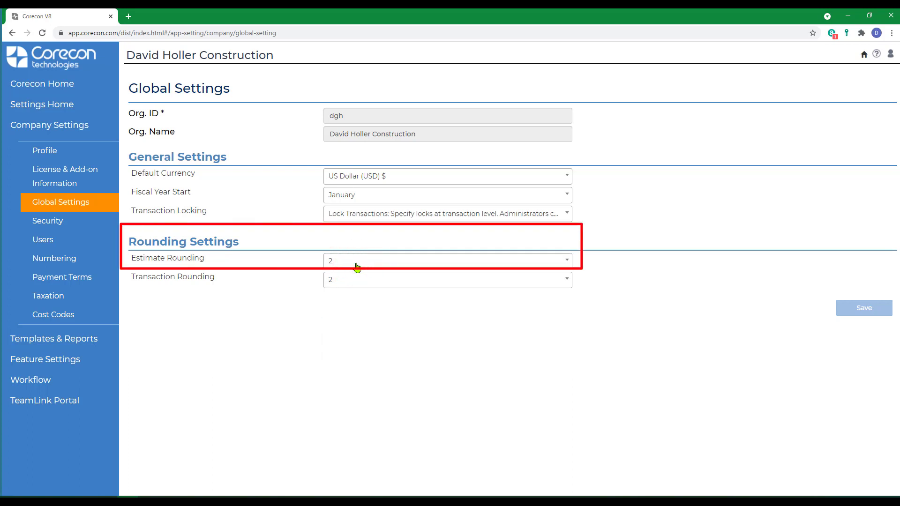
- Examine the company's estimate item numbering setting and its list of cost code types
{"action": "left_click", "coordinate": [50, 261]}
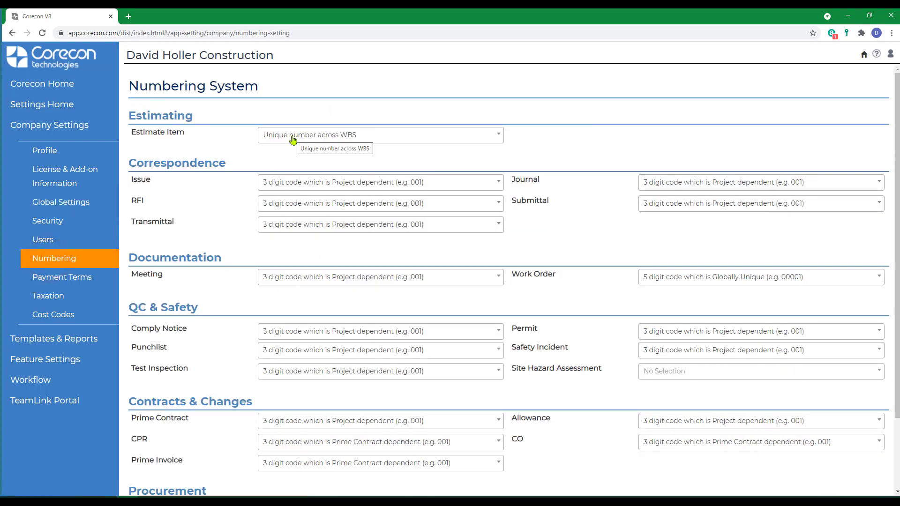
{"action": "left_click", "coordinate": [291, 137]}
{"action": "left_click", "coordinate": [292, 137]}
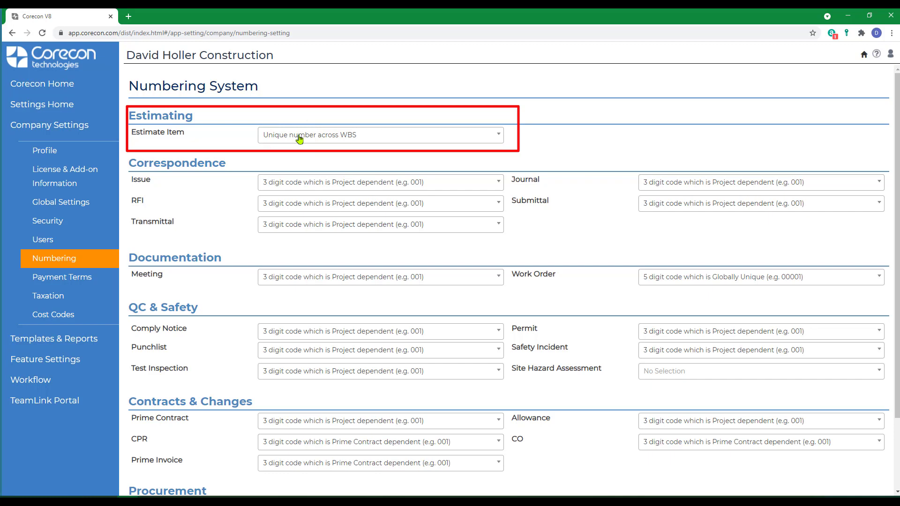
{"action": "left_click", "coordinate": [54, 317]}
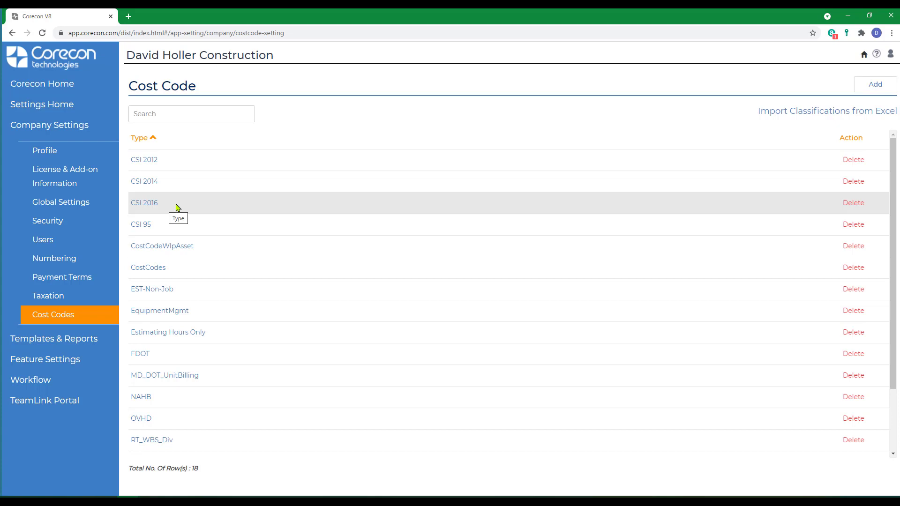
- Look through the template and report categories, and examine the Lead / Project feature settings
{"action": "left_click", "coordinate": [50, 343]}
{"action": "left_click", "coordinate": [51, 335]}
{"action": "left_click", "coordinate": [52, 145]}
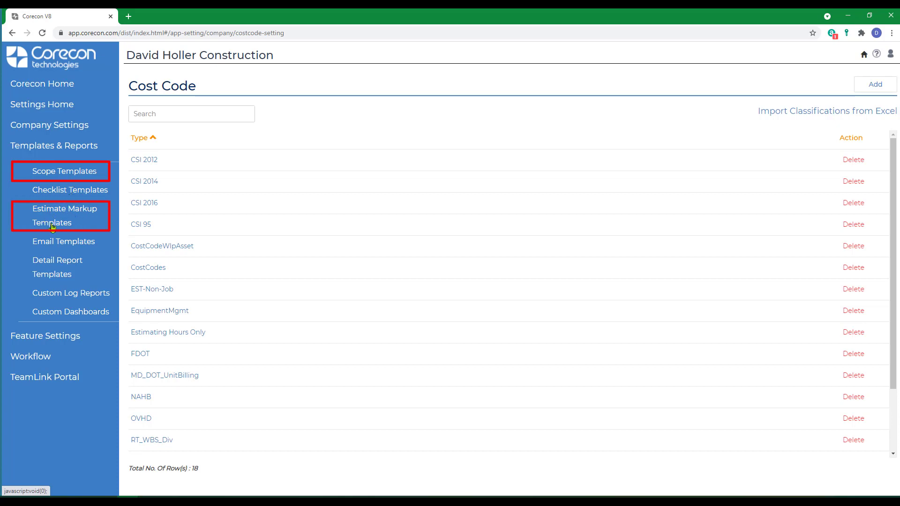
{"action": "left_click", "coordinate": [39, 335]}
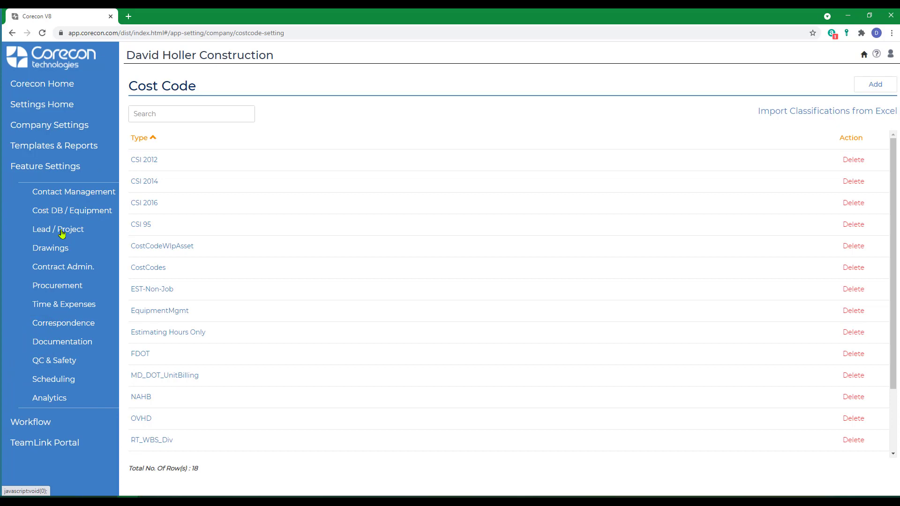
{"action": "left_click", "coordinate": [61, 233]}
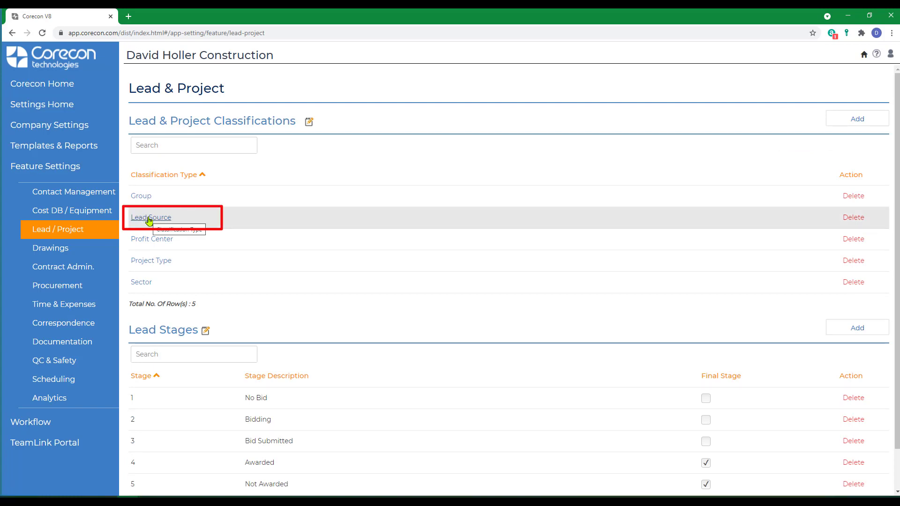
- Leave the settings and start a new estimate for lead E21-004 titled "Interior Renovations"
{"action": "left_click", "coordinate": [48, 87]}
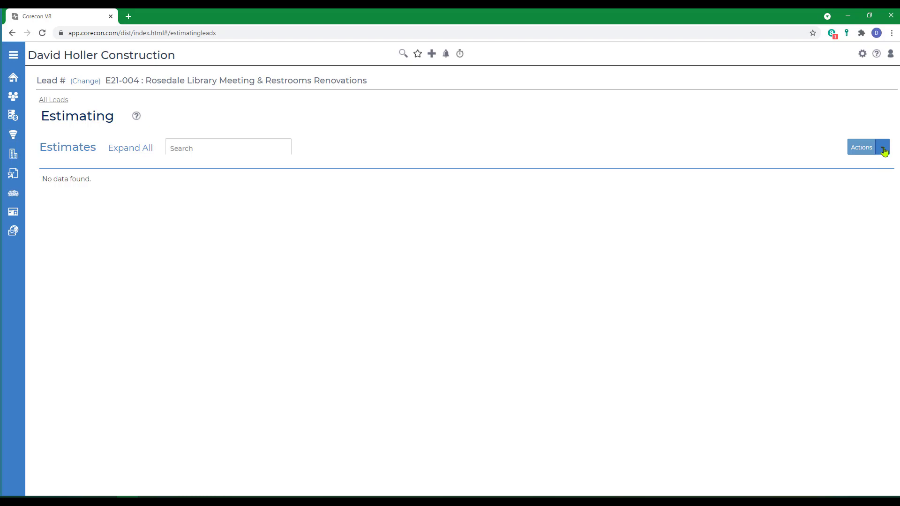
{"action": "left_click", "coordinate": [883, 150]}
{"action": "left_click", "coordinate": [839, 165]}
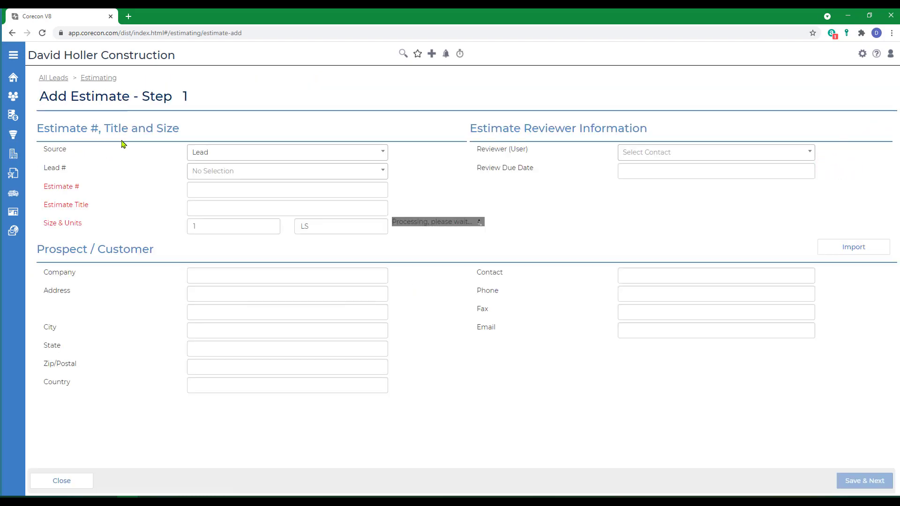
{"action": "left_click", "coordinate": [218, 171]}
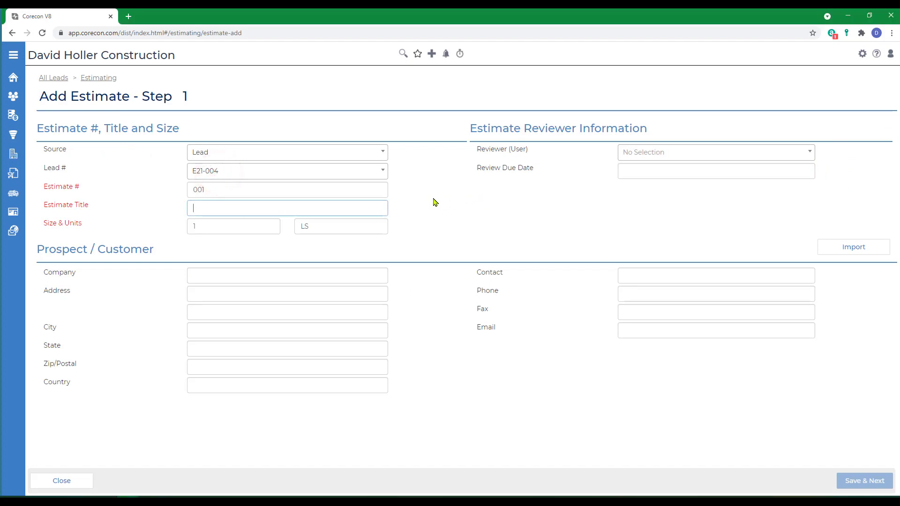
{"action": "type", "text": "Interior Renovations"}
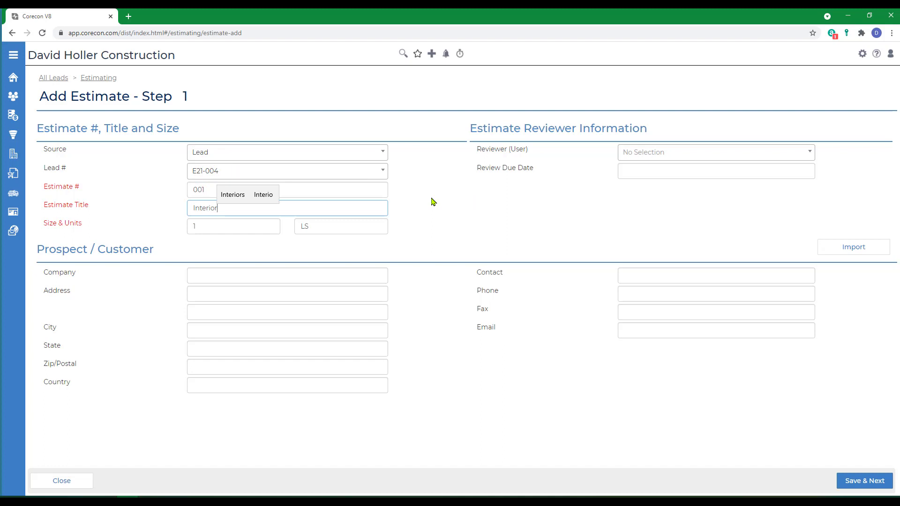
- Assign a reviewer with a review due date of 10-Sep-2021 and create the estimate manually from scratch
{"action": "left_click", "coordinate": [654, 150]}
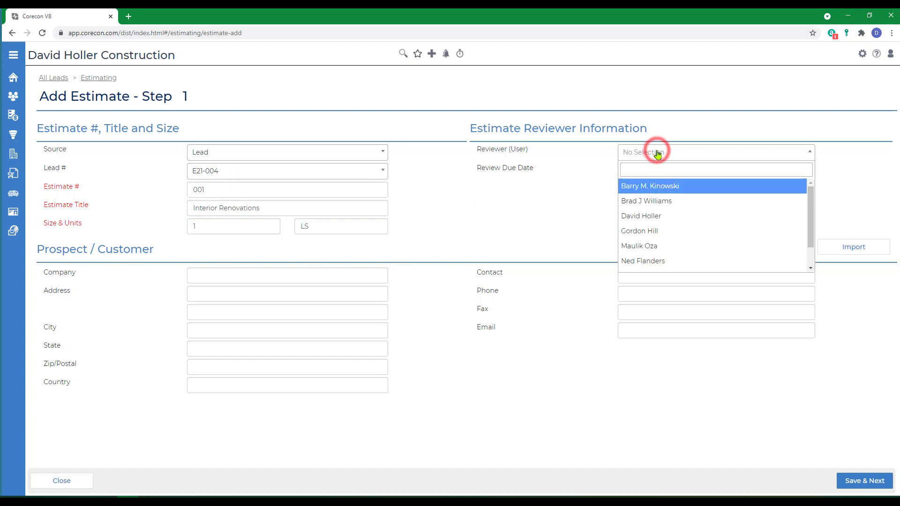
{"action": "left_click", "coordinate": [639, 216]}
{"action": "left_click", "coordinate": [641, 172]}
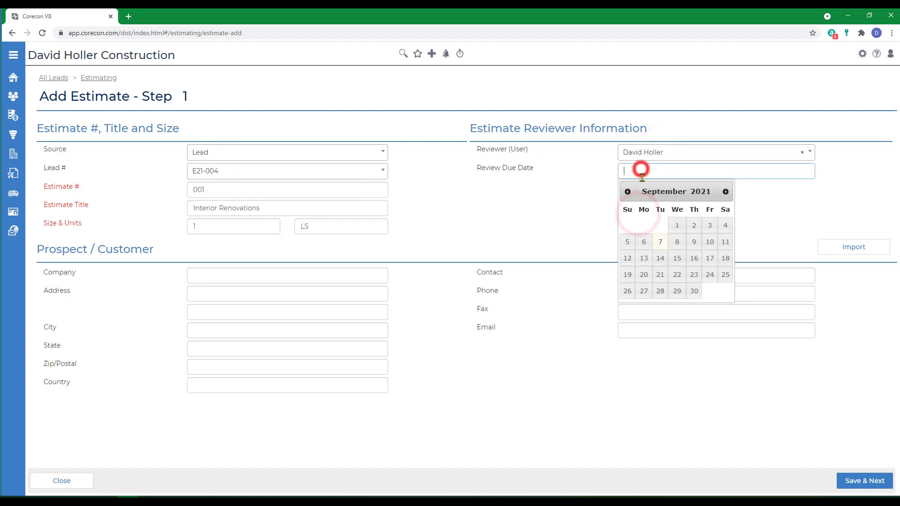
{"action": "left_click", "coordinate": [708, 241]}
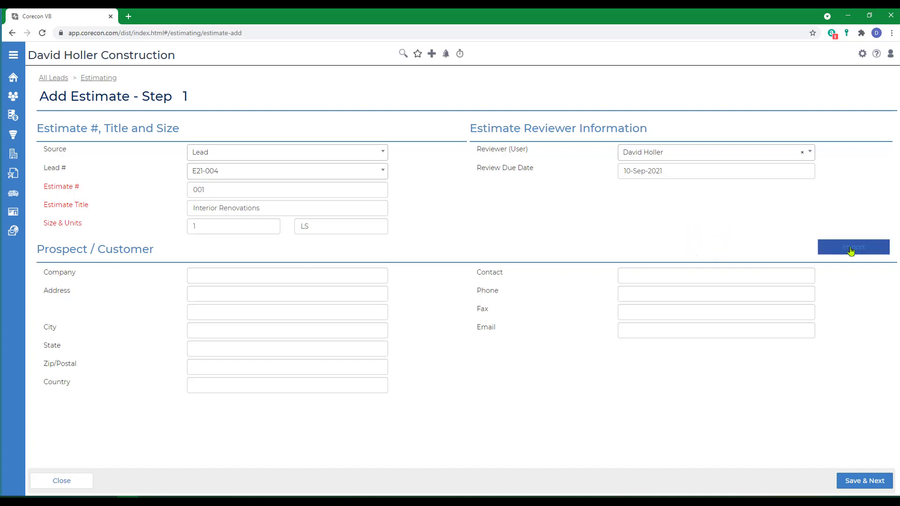
{"action": "left_click", "coordinate": [853, 483]}
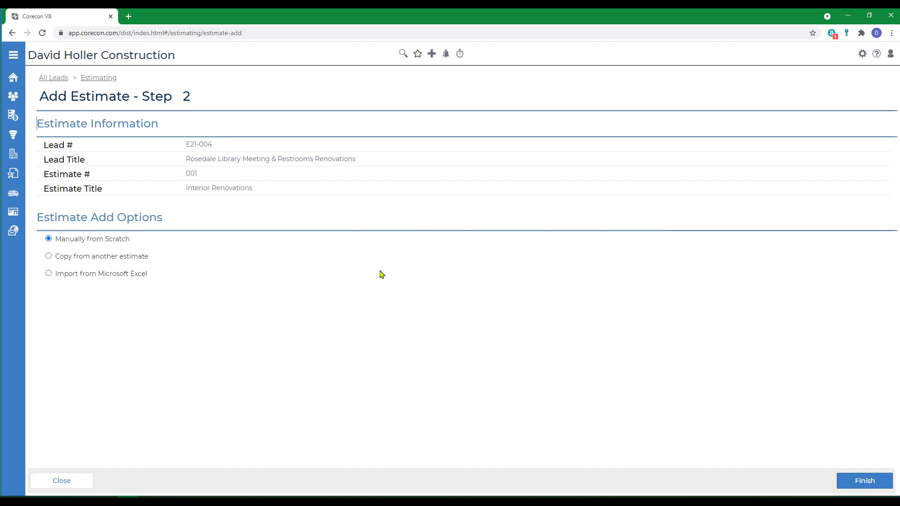
{"action": "left_click", "coordinate": [866, 479]}
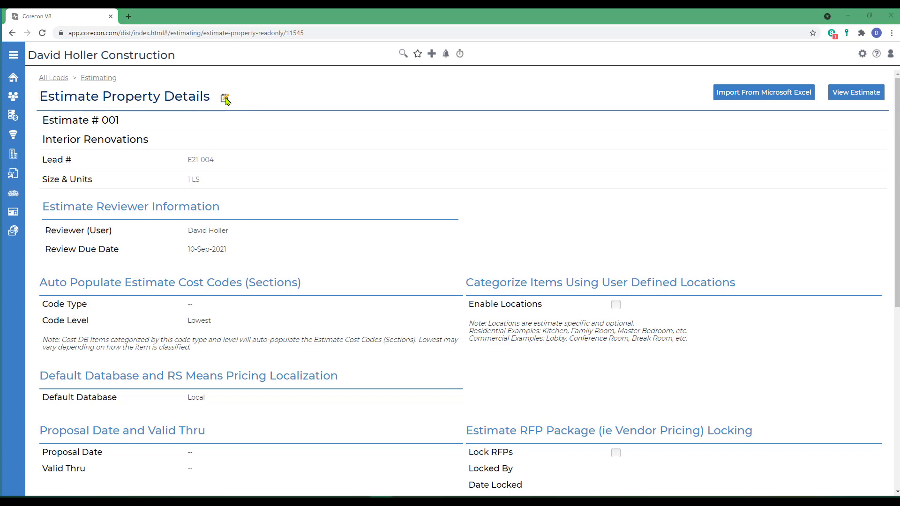
- Edit the estimate's properties to auto-populate cost codes with code type CSI 2016 at the Lowest level
{"action": "left_click", "coordinate": [225, 99]}
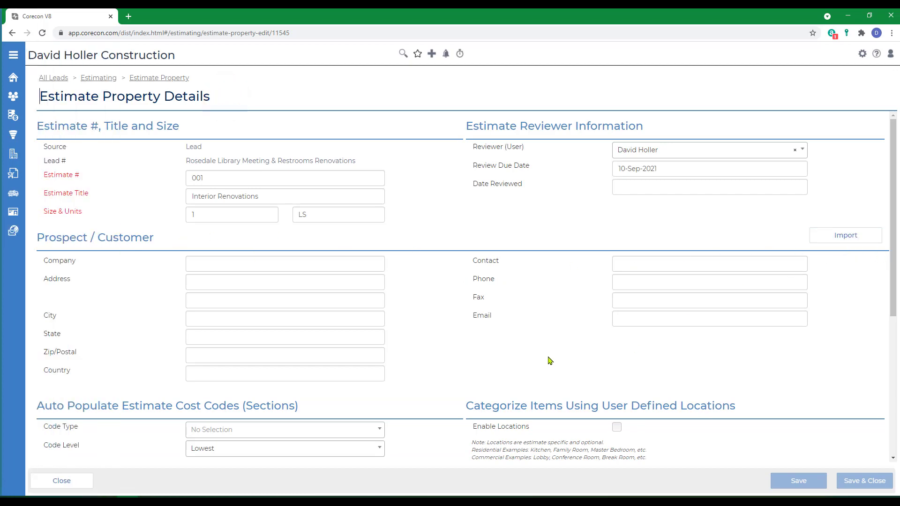
{"action": "scroll", "coordinate": [551, 358], "scroll_direction": "down", "scroll_amount": 2}
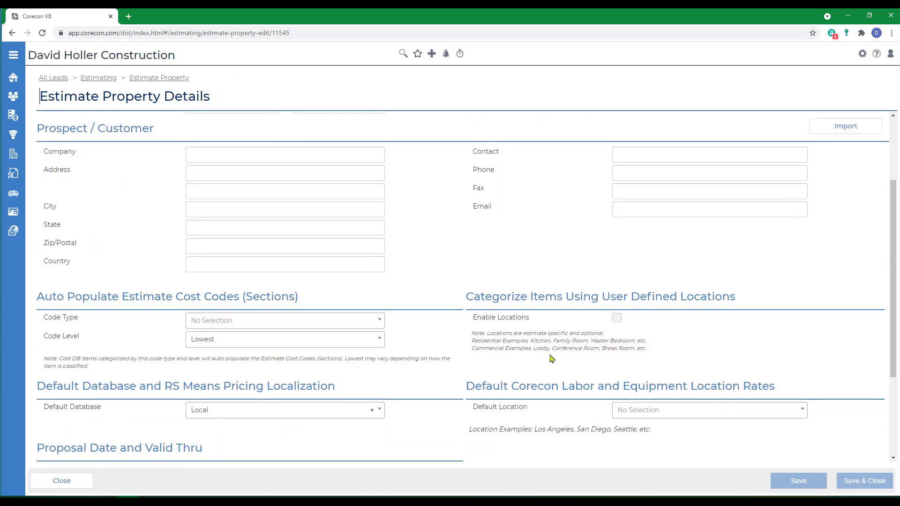
{"action": "left_click", "coordinate": [380, 321]}
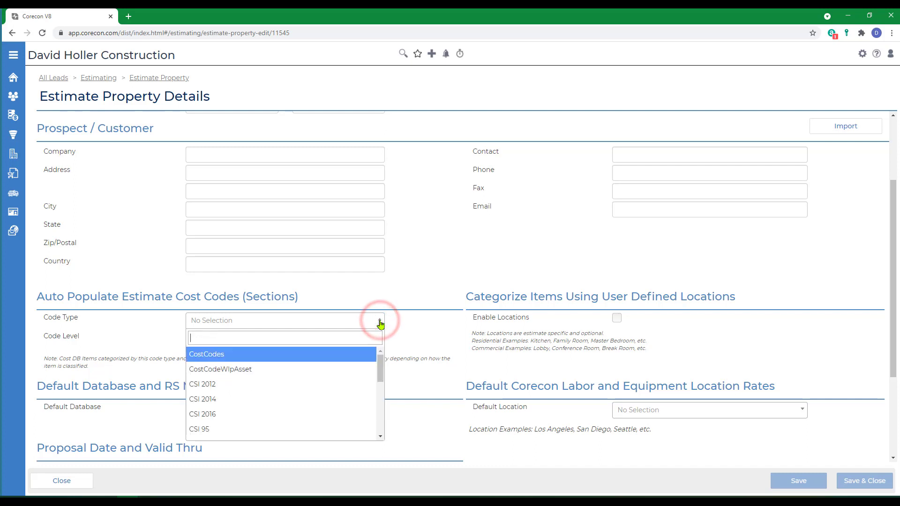
{"action": "left_click", "coordinate": [217, 418]}
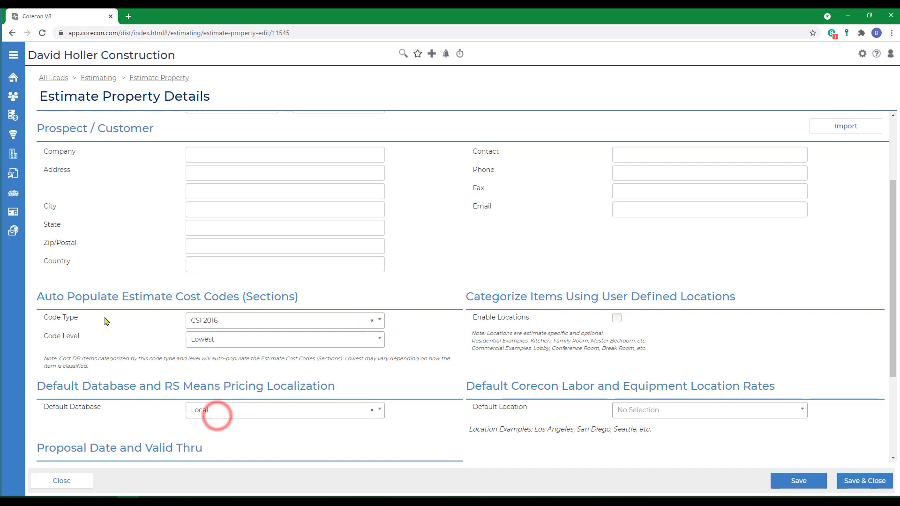
{"action": "left_click", "coordinate": [218, 340]}
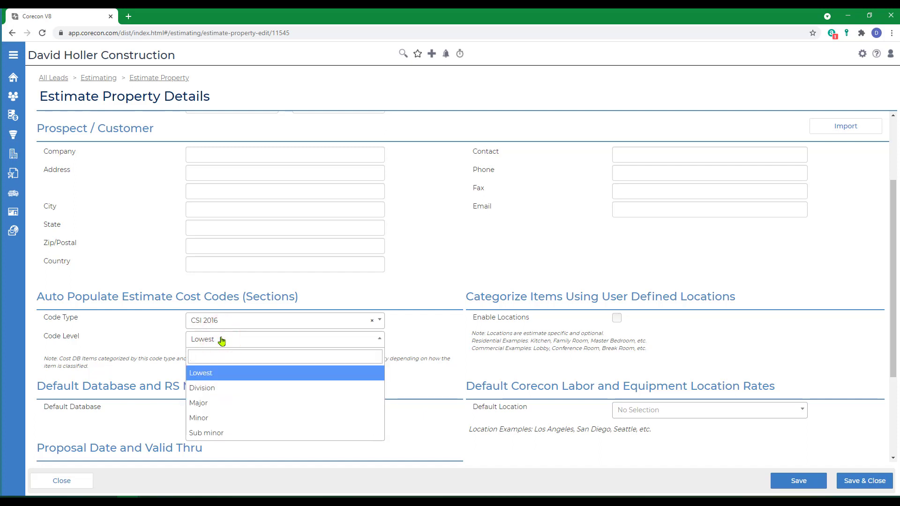
{"action": "left_click", "coordinate": [202, 373]}
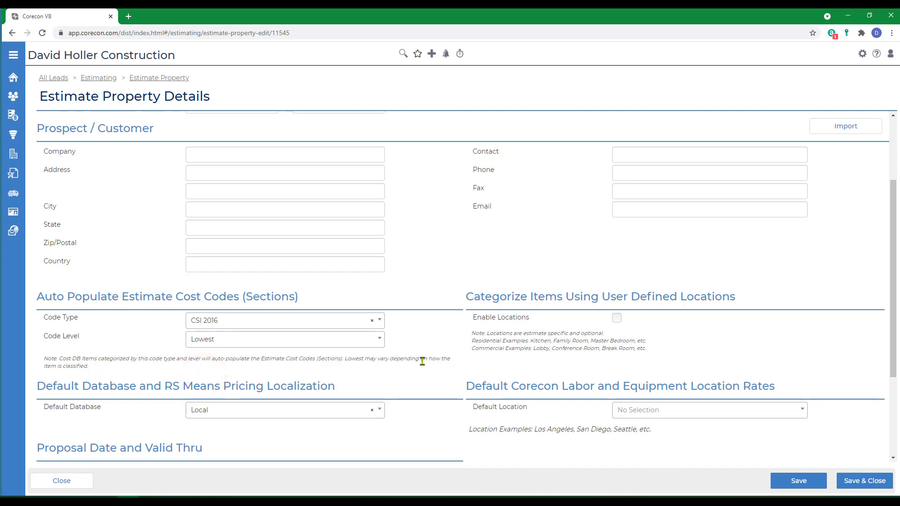
- Enable user-defined locations for the estimate and choose Local as its default database
{"action": "left_click", "coordinate": [617, 319]}
{"action": "scroll", "coordinate": [558, 442], "scroll_direction": "down", "scroll_amount": 3}
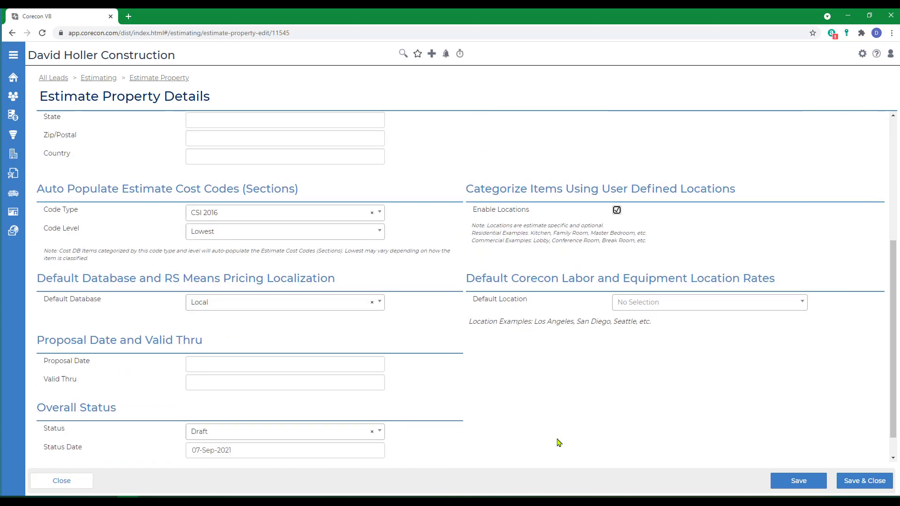
{"action": "scroll", "coordinate": [257, 279], "scroll_direction": "down", "scroll_amount": 1}
{"action": "left_click", "coordinate": [257, 279]}
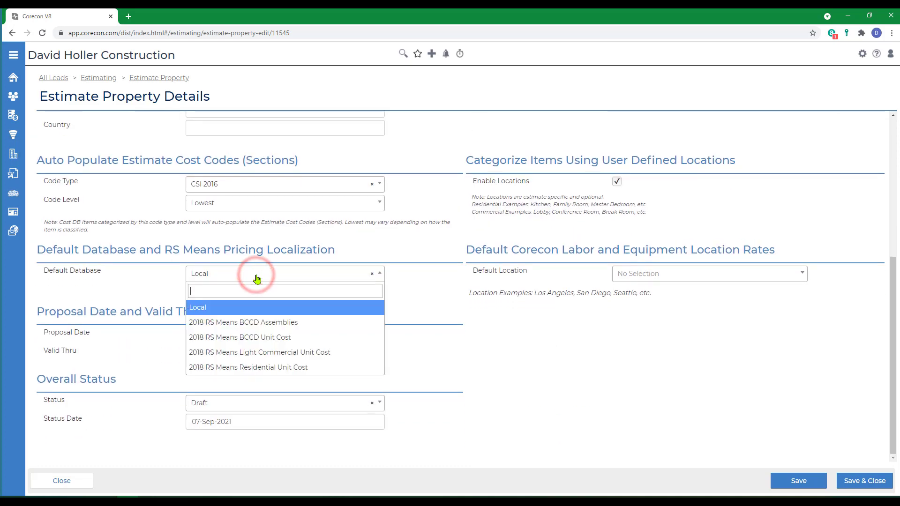
{"action": "left_click", "coordinate": [199, 308]}
- Set the proposal date to 13-Sep-2021 and the valid thru date to 30-Sep-2021
{"action": "left_click", "coordinate": [253, 335]}
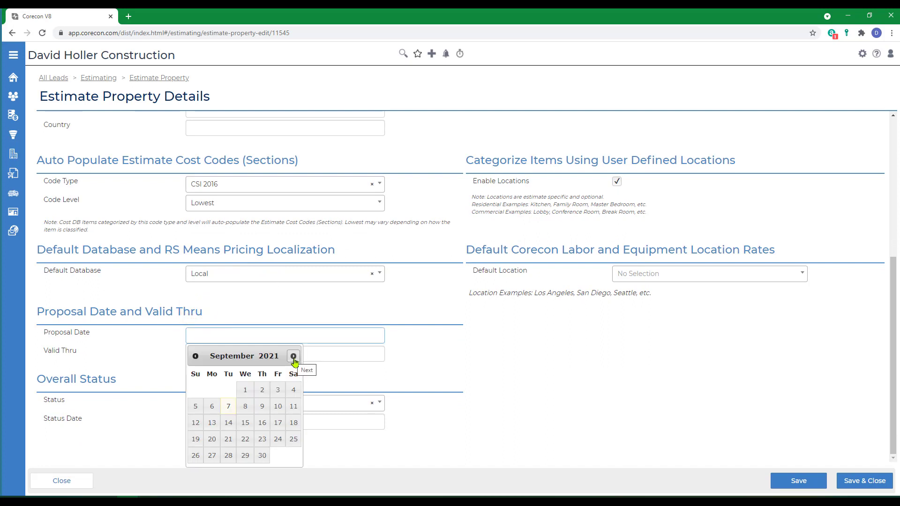
{"action": "left_click", "coordinate": [212, 423]}
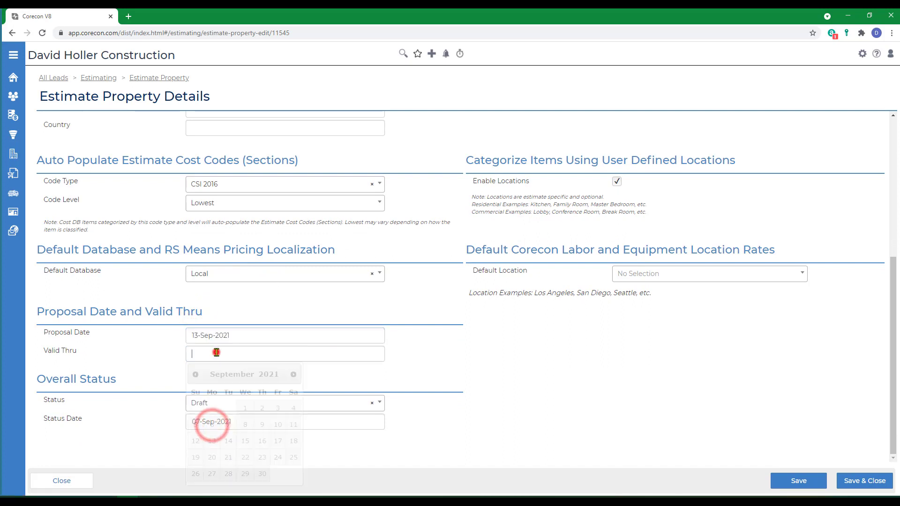
{"action": "left_click", "coordinate": [262, 473]}
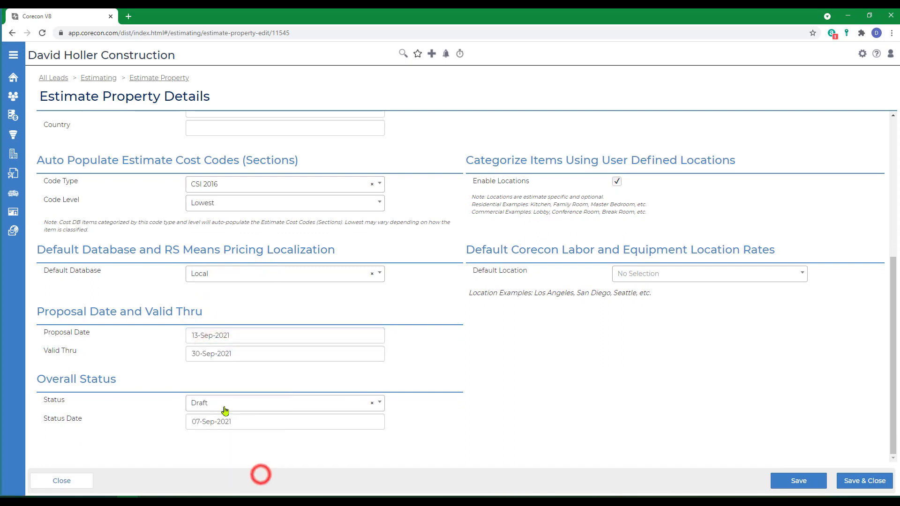
- Set the estimate's overall status to Draft and save the estimate properties
{"action": "left_click", "coordinate": [261, 406]}
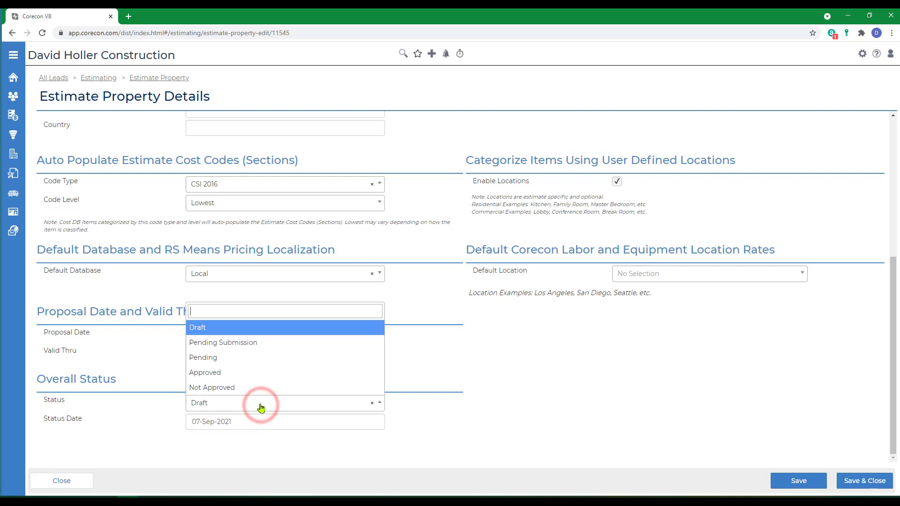
{"action": "left_click", "coordinate": [209, 327]}
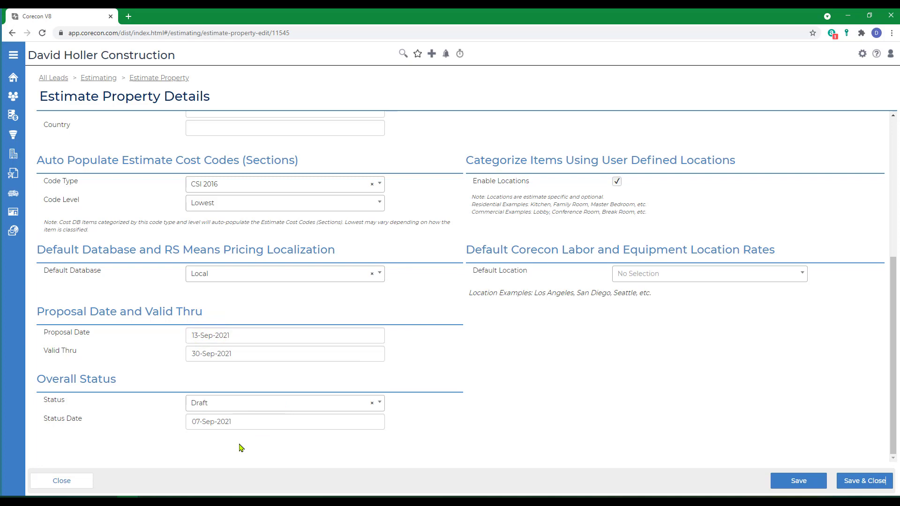
{"action": "left_click", "coordinate": [851, 486]}
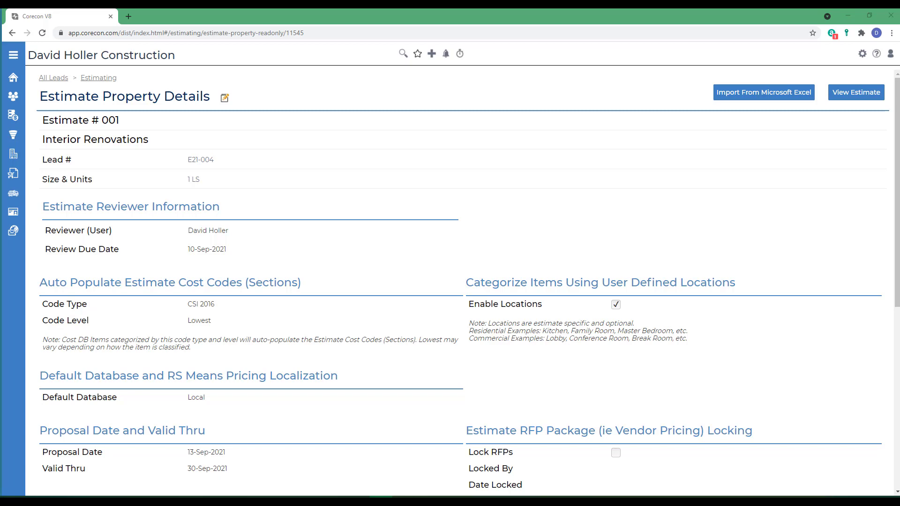
- Open the estimate, select all its cost codes and examine the available global changes without applying any
{"action": "left_click", "coordinate": [854, 94]}
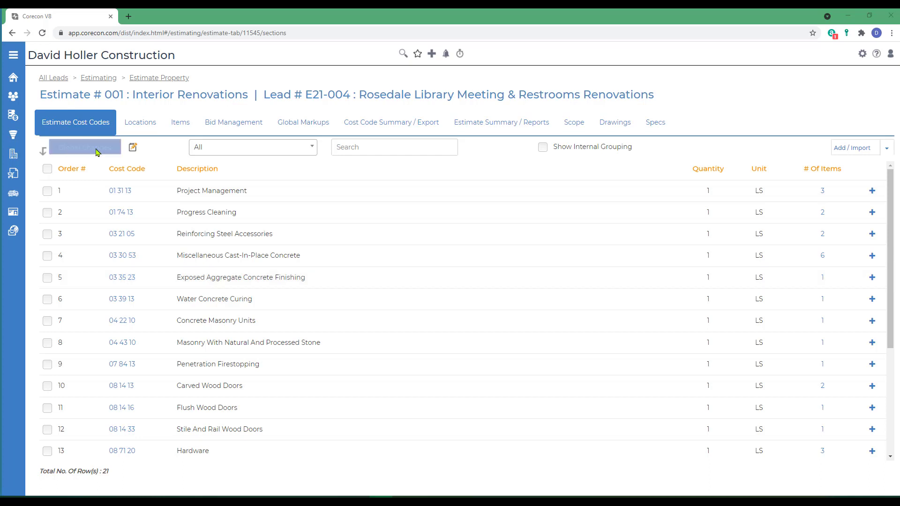
{"action": "left_click", "coordinate": [47, 169]}
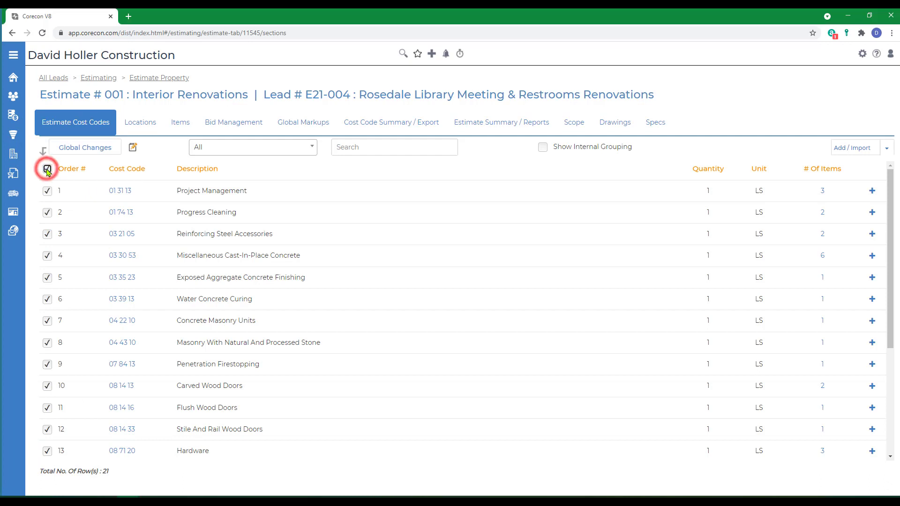
{"action": "left_click", "coordinate": [83, 149]}
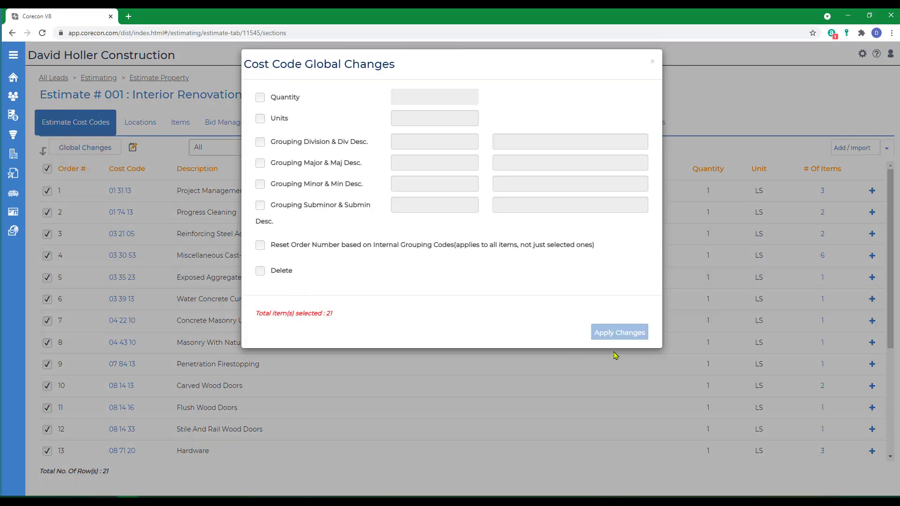
{"action": "left_click", "coordinate": [652, 62]}
- Examine the editable cost code list and the options for adding or importing locations
{"action": "left_click", "coordinate": [133, 149]}
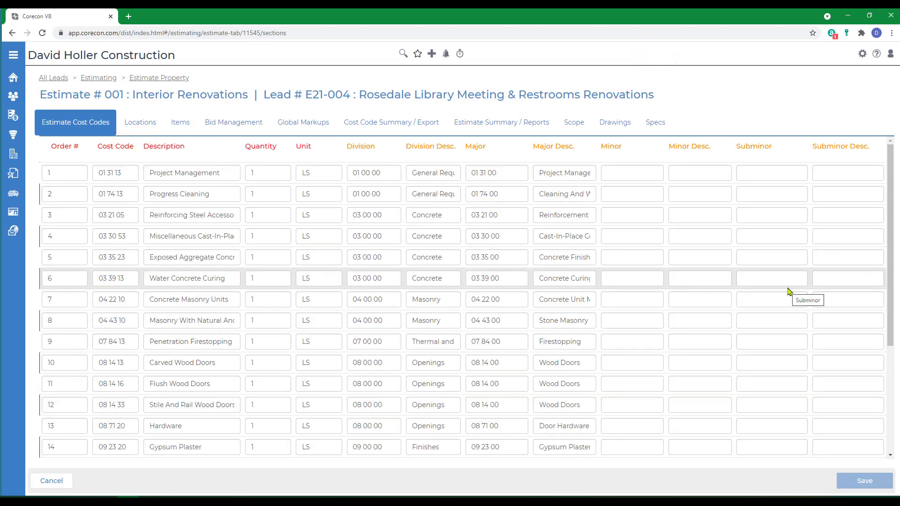
{"action": "left_click", "coordinate": [80, 127]}
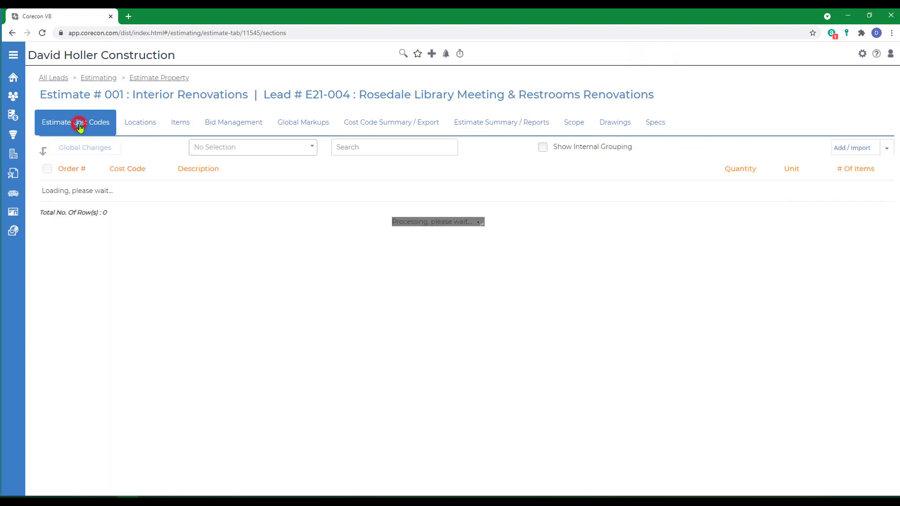
{"action": "left_click", "coordinate": [144, 127]}
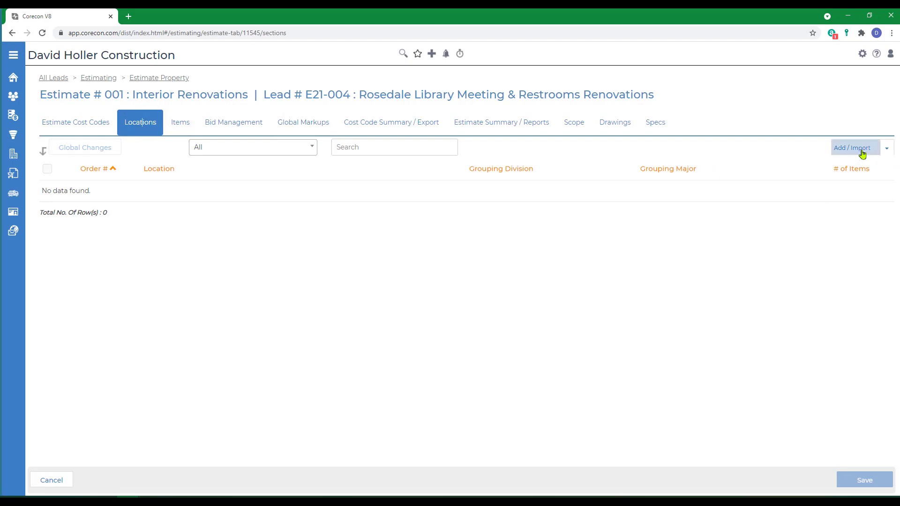
{"action": "left_click", "coordinate": [887, 149]}
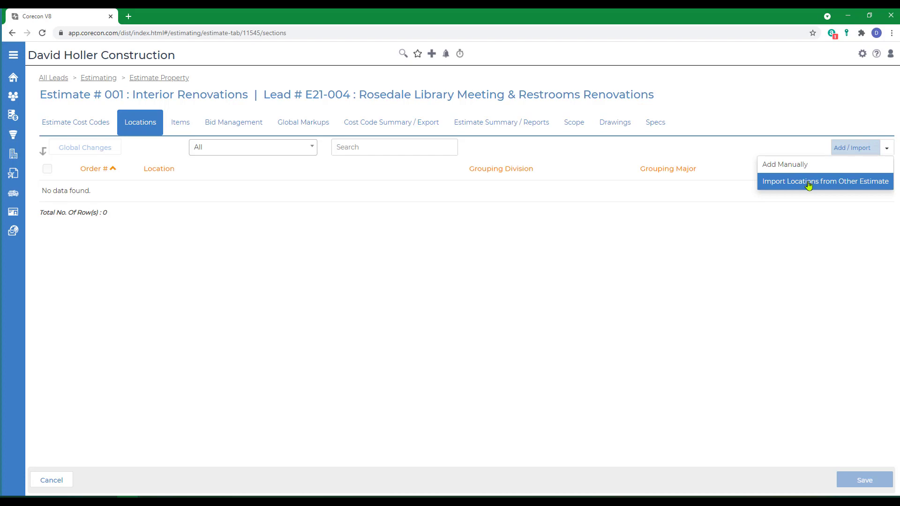
- Show the estimate's items grouped by Cost Code Only
{"action": "left_click", "coordinate": [182, 125]}
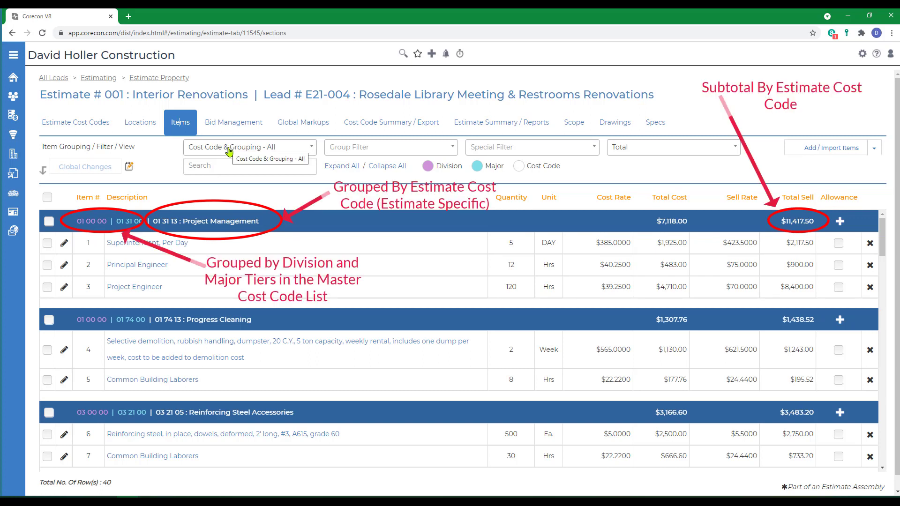
{"action": "left_click", "coordinate": [229, 148]}
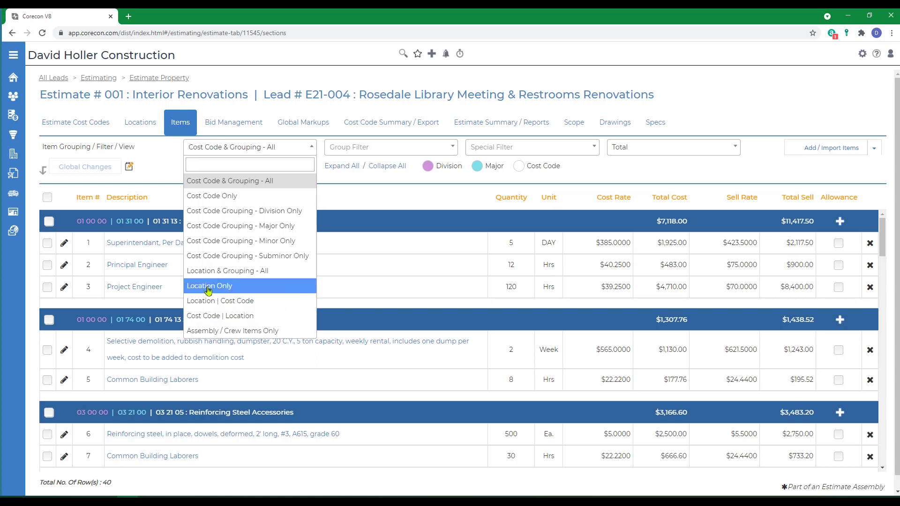
{"action": "left_click", "coordinate": [199, 197]}
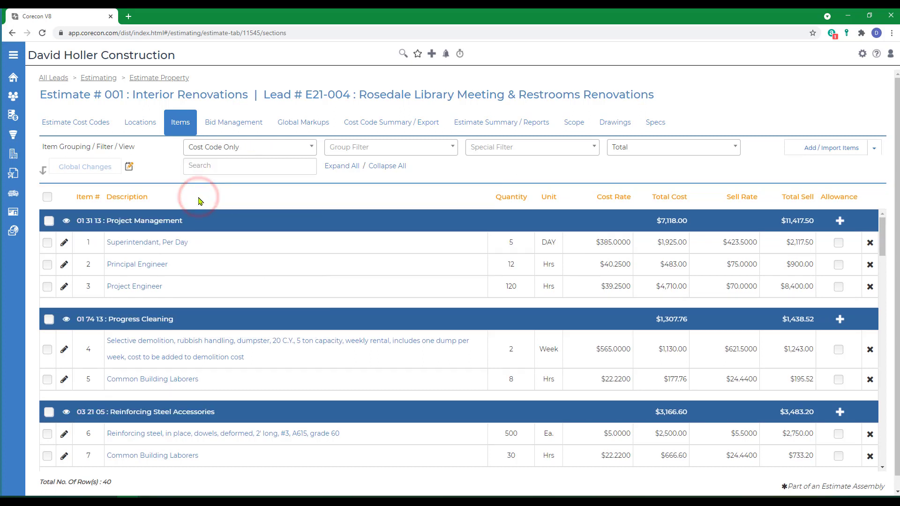
- Filter the estimate items to cost code 01 31 13 Project Management and clear the filter again
{"action": "left_click", "coordinate": [392, 151]}
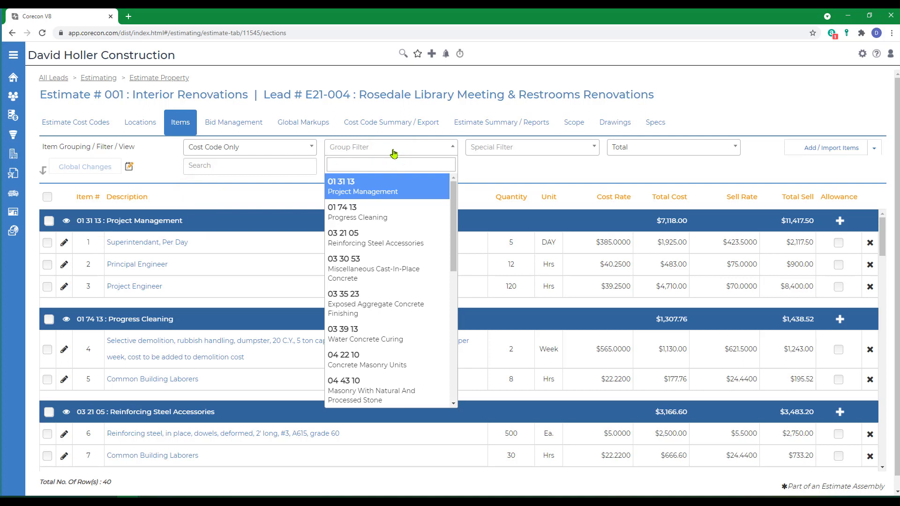
{"action": "left_click", "coordinate": [392, 149]}
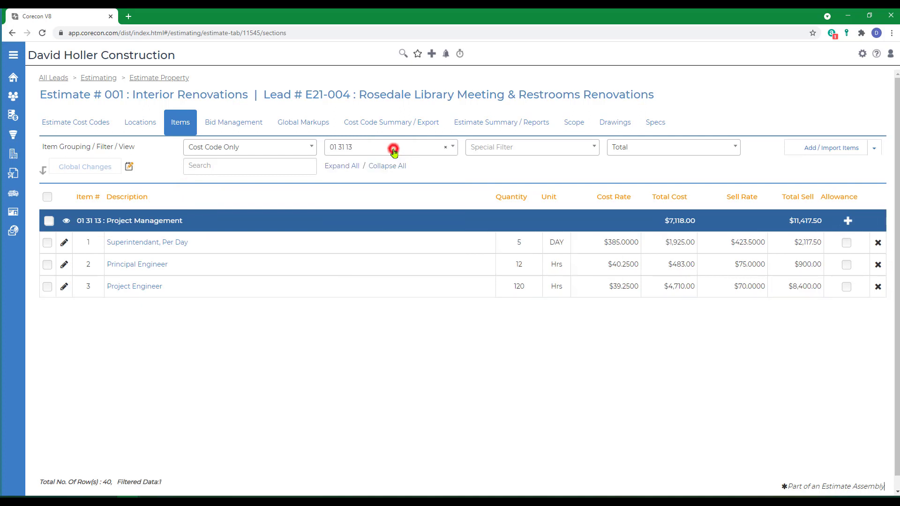
{"action": "left_click", "coordinate": [442, 147]}
- Check the estimate items with the special filters Items without Qty, Items without Cost and Items without Sell
{"action": "left_click", "coordinate": [515, 149]}
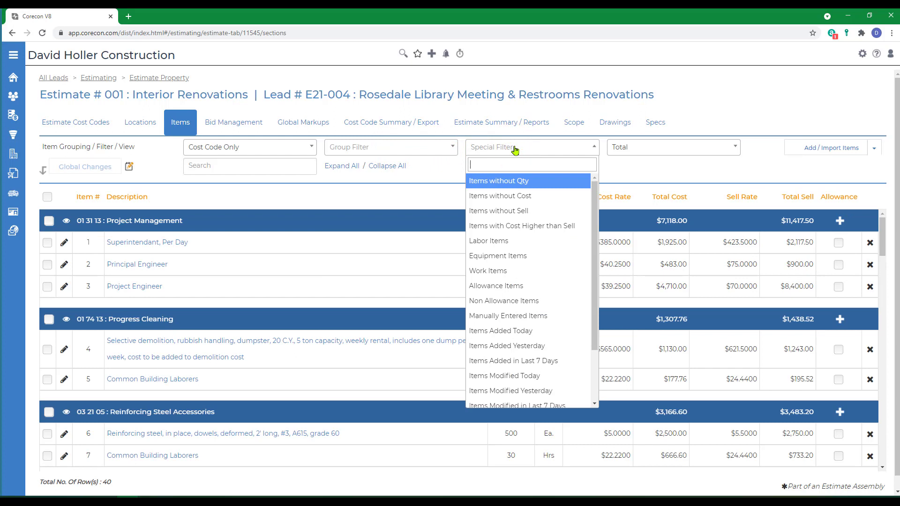
{"action": "left_click", "coordinate": [512, 183]}
{"action": "left_click", "coordinate": [509, 148]}
{"action": "left_click", "coordinate": [494, 196]}
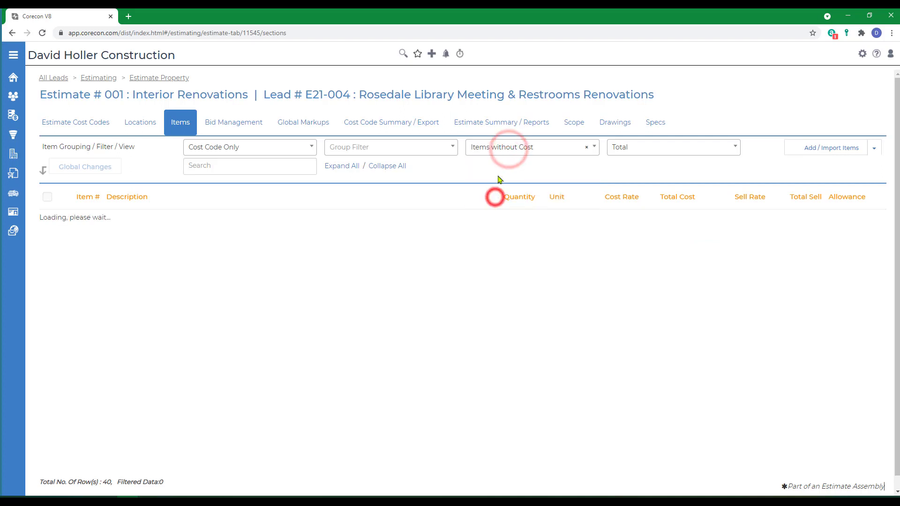
{"action": "left_click", "coordinate": [498, 147]}
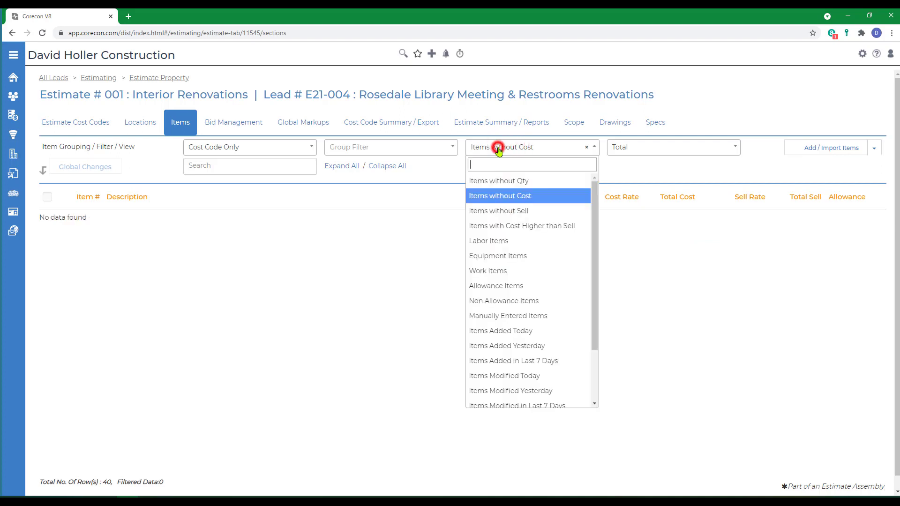
{"action": "left_click", "coordinate": [490, 212]}
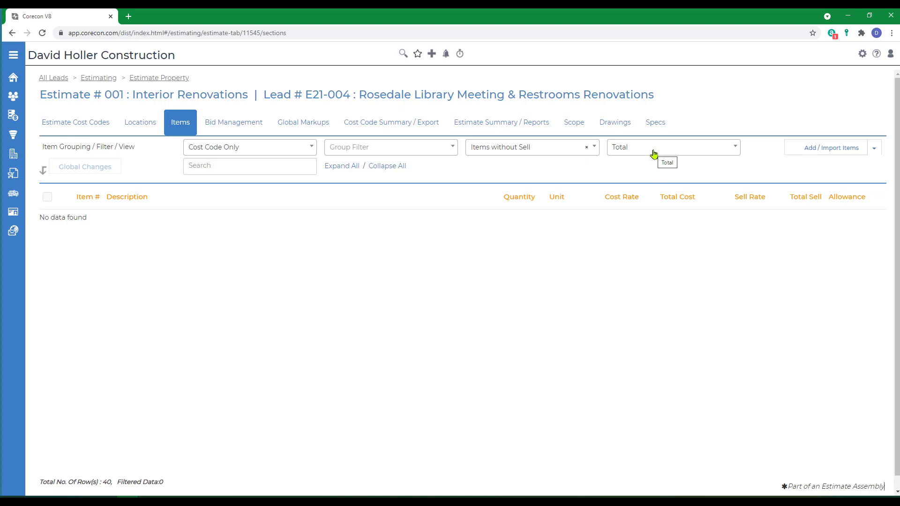
- Switch the item view to Cost Rates and inspect the editable item list without changing anything
{"action": "left_click", "coordinate": [735, 149]}
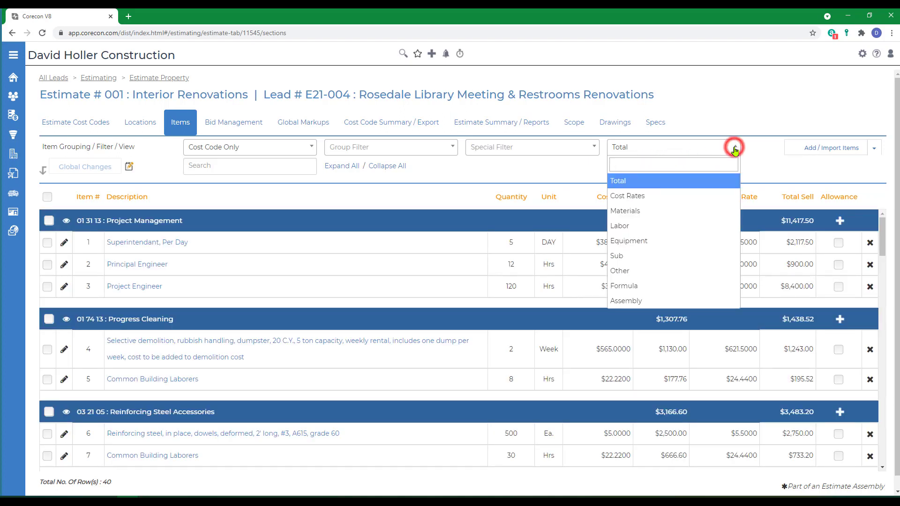
{"action": "left_click", "coordinate": [626, 196]}
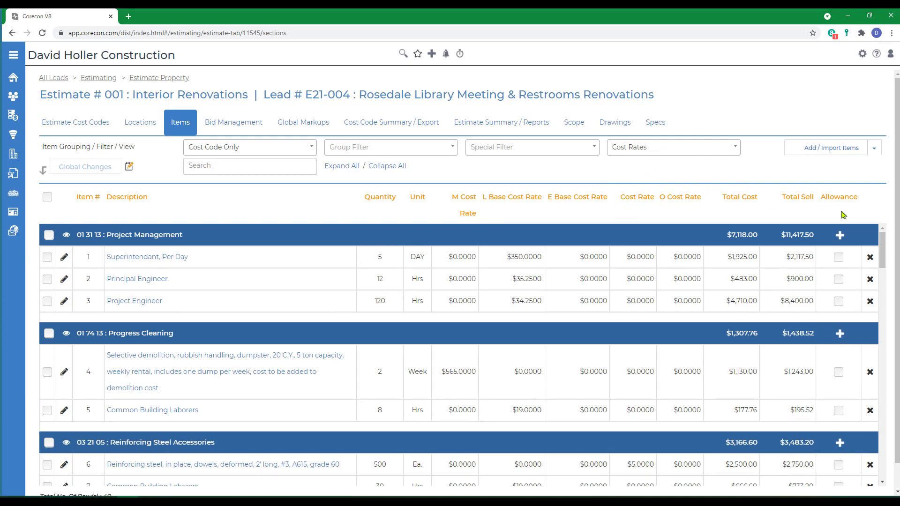
{"action": "left_click", "coordinate": [130, 168]}
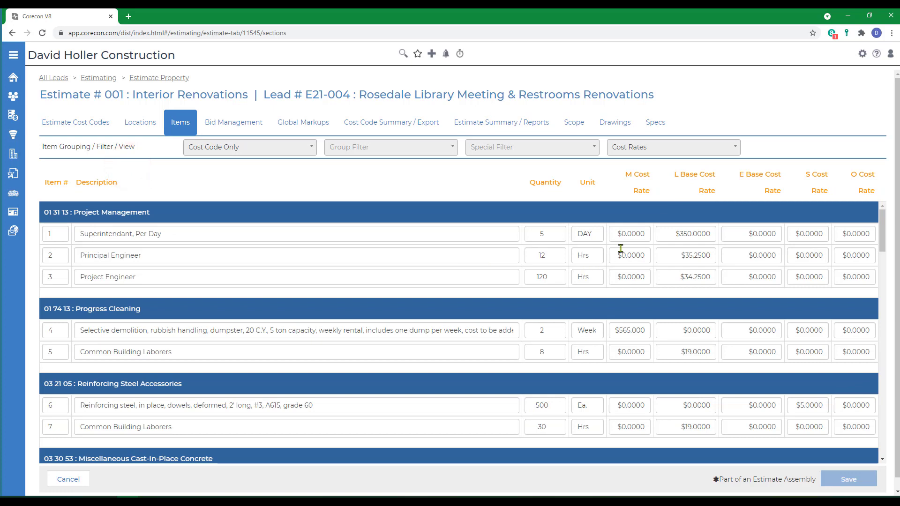
{"action": "left_click", "coordinate": [70, 480]}
- Look over the estimate's bid management packages and its global markups and adjustments
{"action": "left_click", "coordinate": [227, 124]}
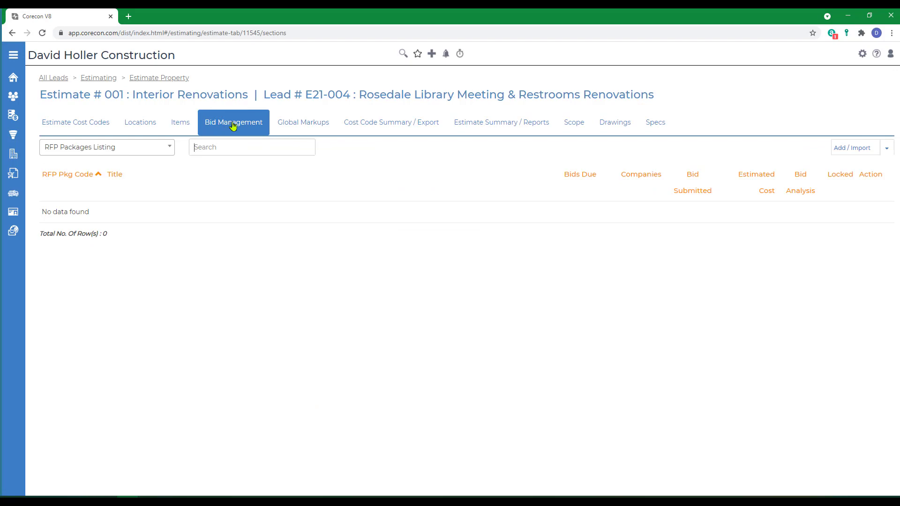
{"action": "left_click", "coordinate": [295, 125]}
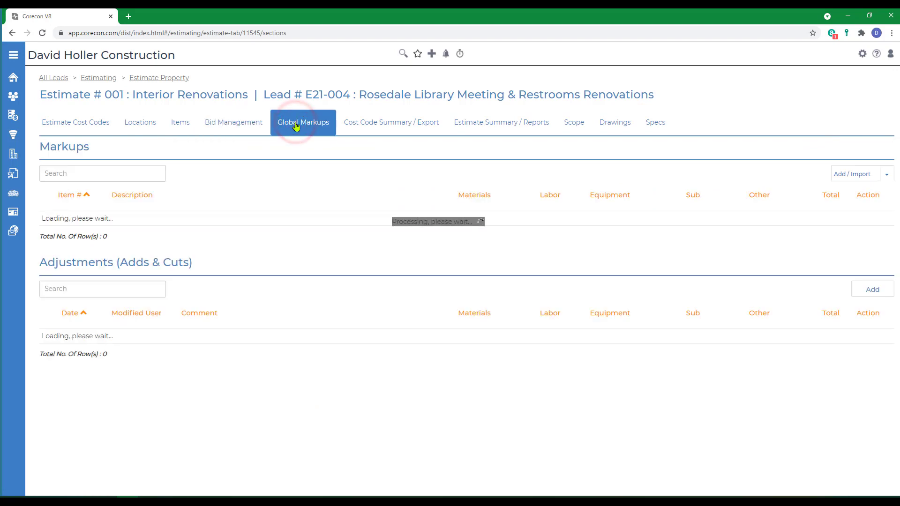
- Examine the cost code summary and its grouping choices, filtering it to cost code 01 31 13 and clearing the filter
{"action": "left_click", "coordinate": [382, 126]}
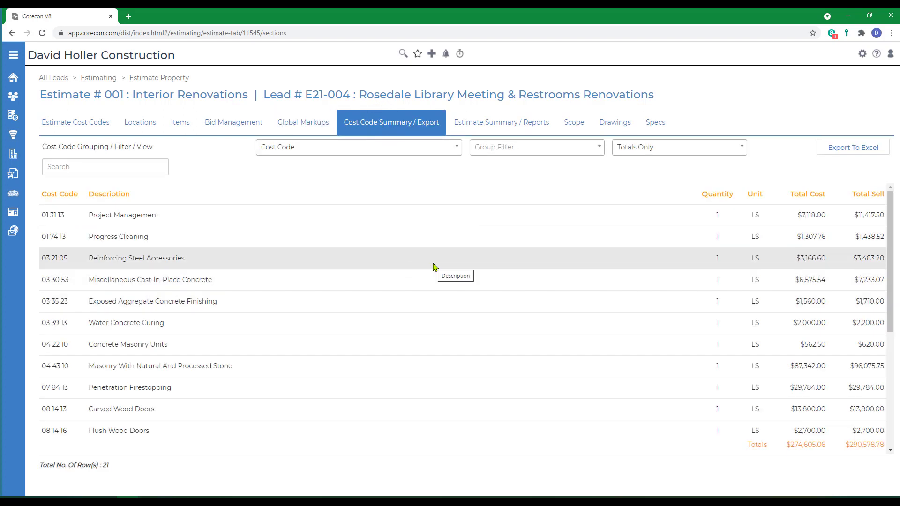
{"action": "left_click", "coordinate": [311, 150]}
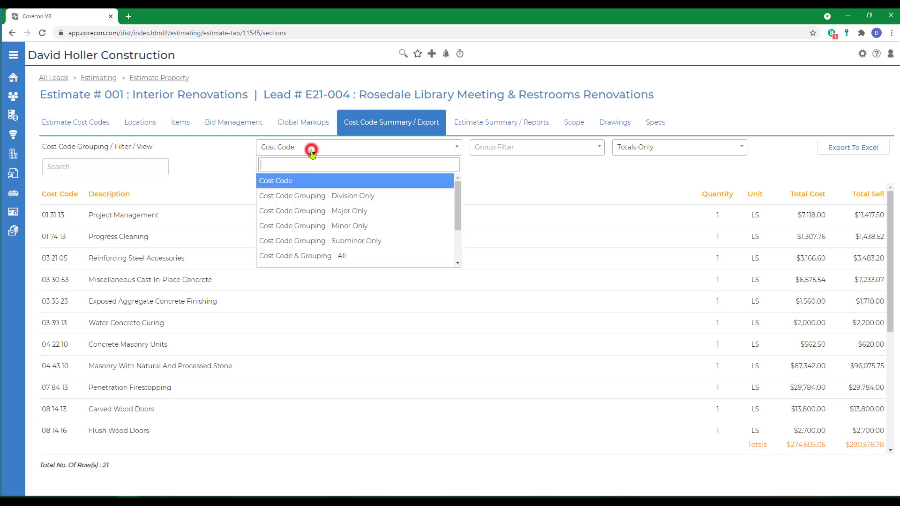
{"action": "left_click", "coordinate": [311, 151]}
{"action": "left_click", "coordinate": [514, 148]}
{"action": "key", "text": "Return"}
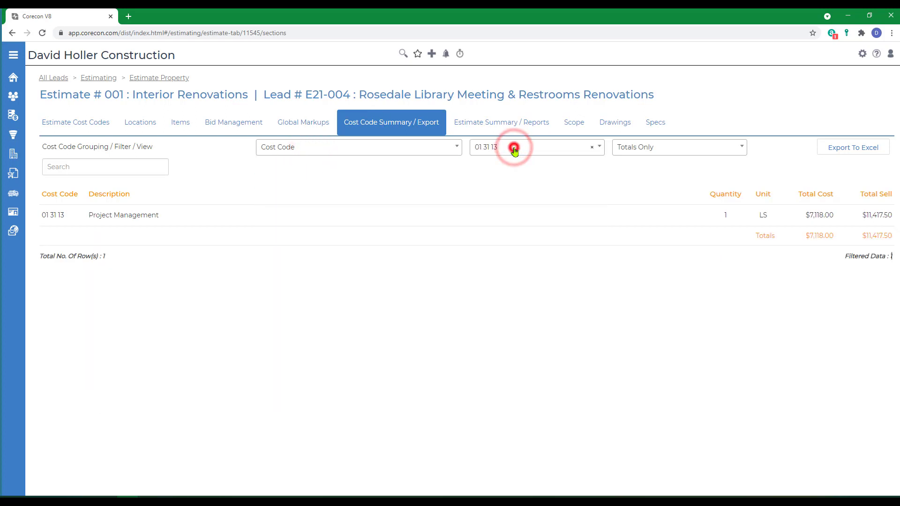
{"action": "left_click", "coordinate": [591, 147]}
- View the cost code summary with Unit Rates and Totals and return it to Totals Only
{"action": "left_click", "coordinate": [647, 147]}
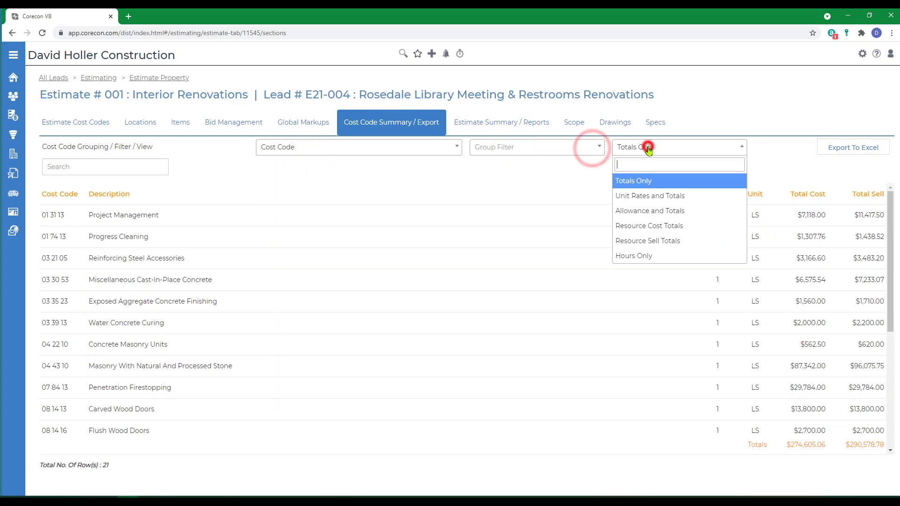
{"action": "left_click", "coordinate": [640, 195]}
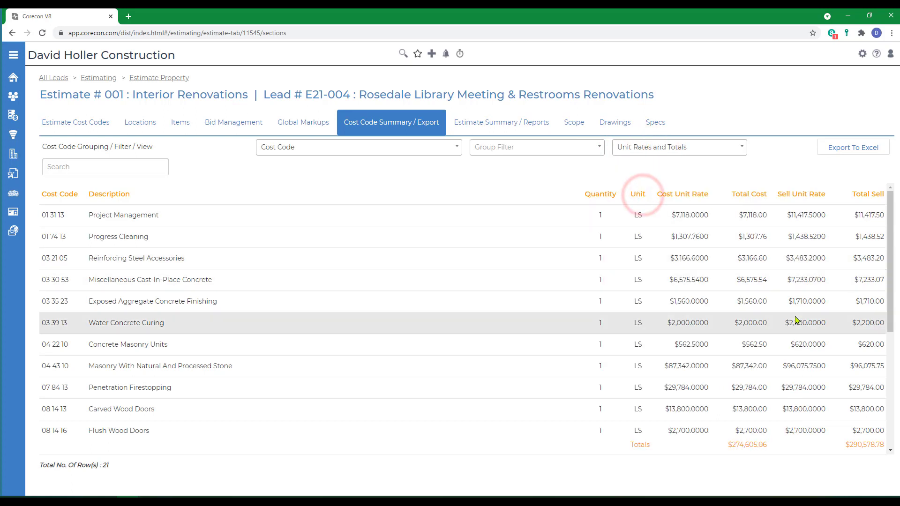
{"action": "left_click", "coordinate": [741, 147]}
{"action": "left_click", "coordinate": [646, 182]}
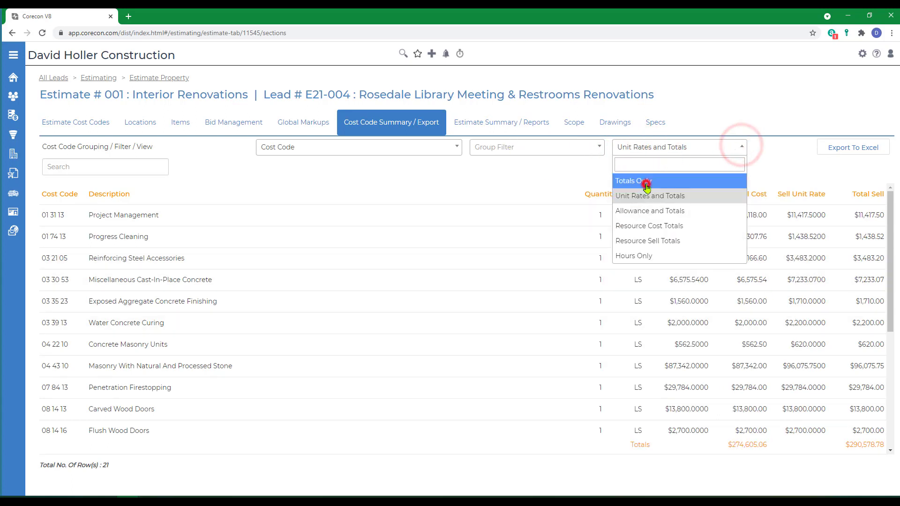
- Examine the estimate summary with its cost and sell totals, charts and sell breakdown
{"action": "left_click", "coordinate": [484, 127]}
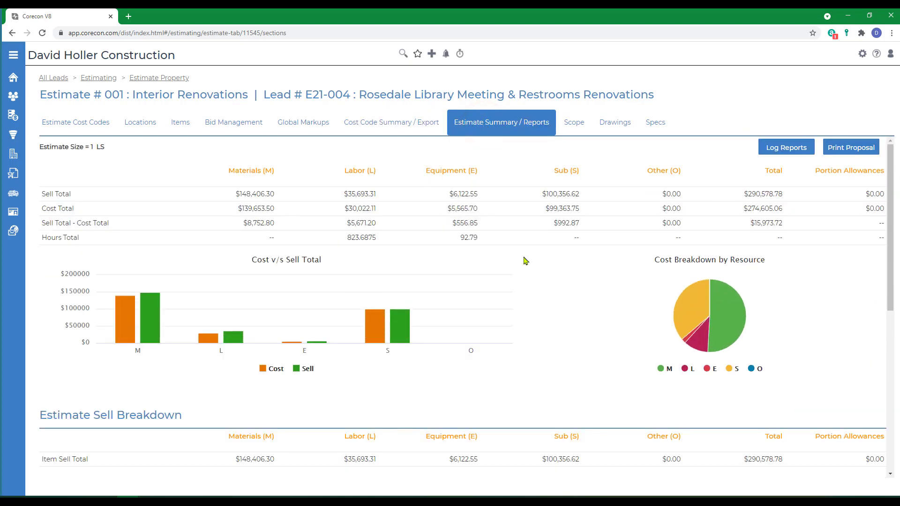
{"action": "scroll", "coordinate": [525, 260], "scroll_direction": "down", "scroll_amount": 6}
{"action": "left_click", "coordinate": [537, 129]}
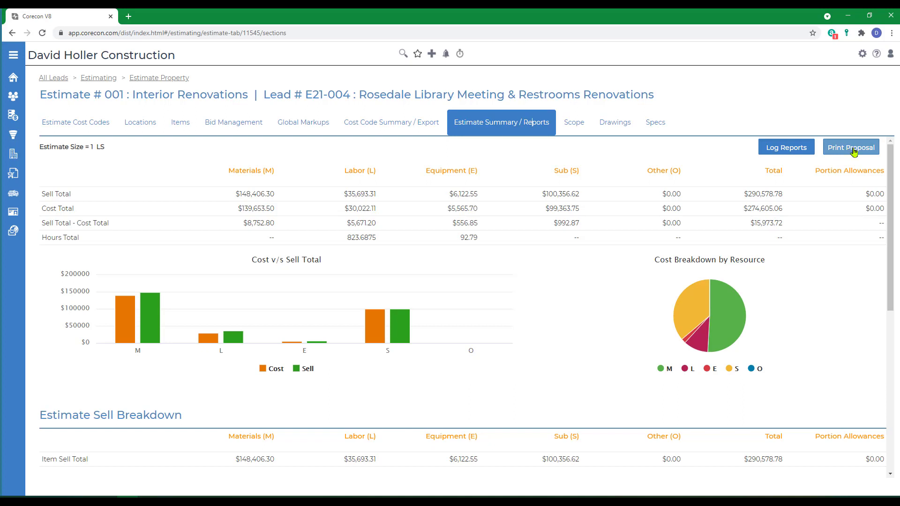
- Look through the estimate's scope, drawings and specs
{"action": "left_click", "coordinate": [574, 122]}
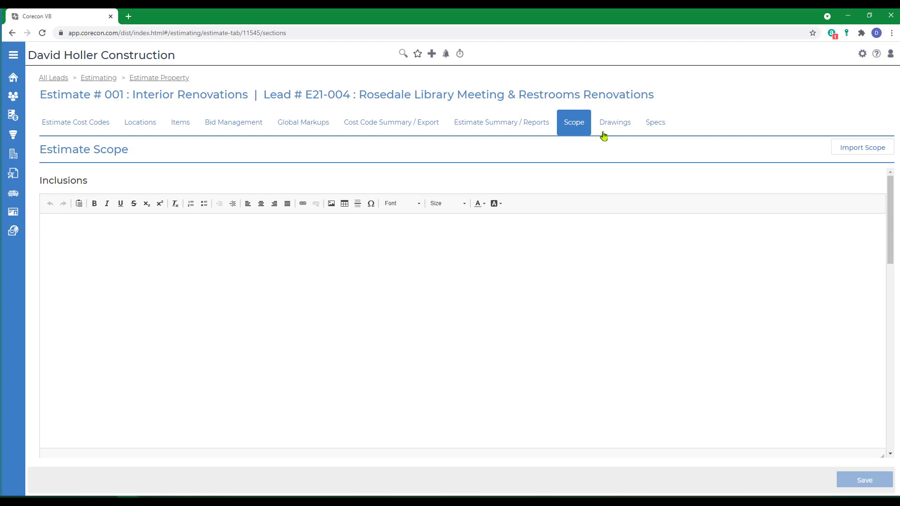
{"action": "left_click", "coordinate": [615, 124]}
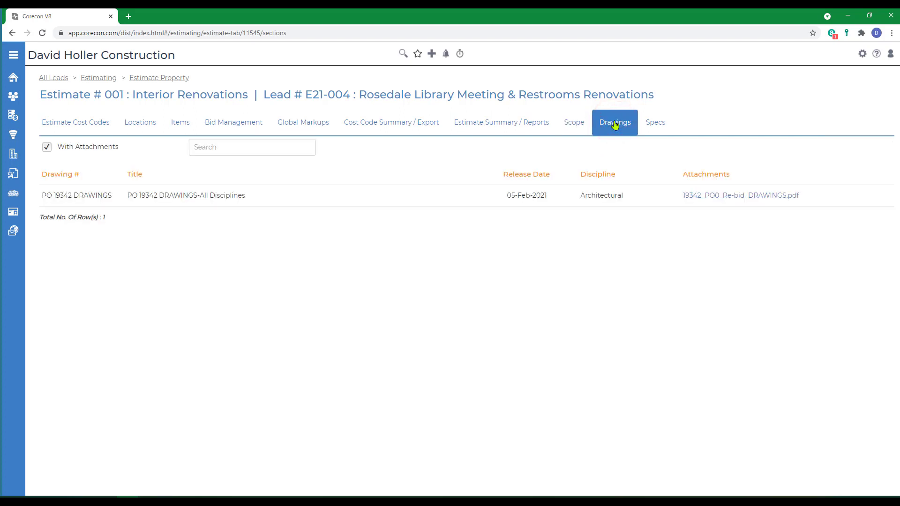
{"action": "left_click", "coordinate": [654, 124]}
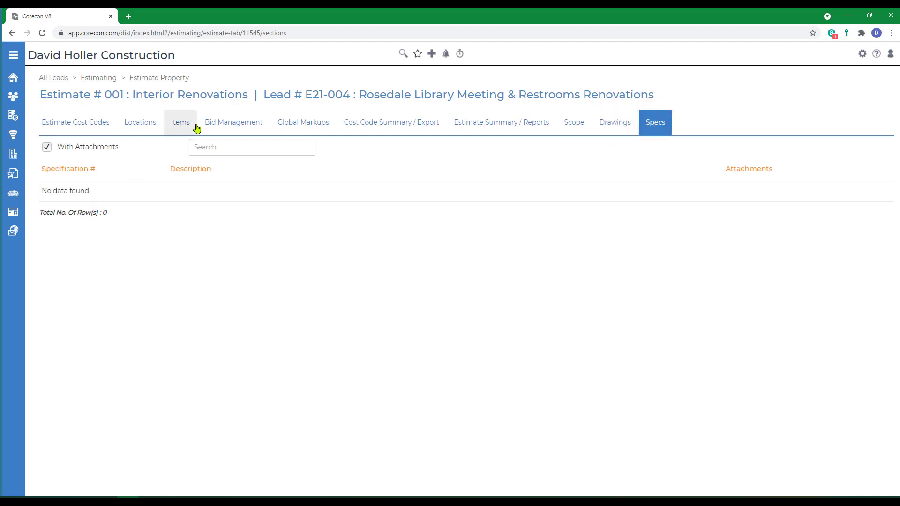
- View the details of the estimate item "Superintendant, Per Day", open them for editing, and return to the item list unchanged
{"action": "left_click", "coordinate": [174, 122]}
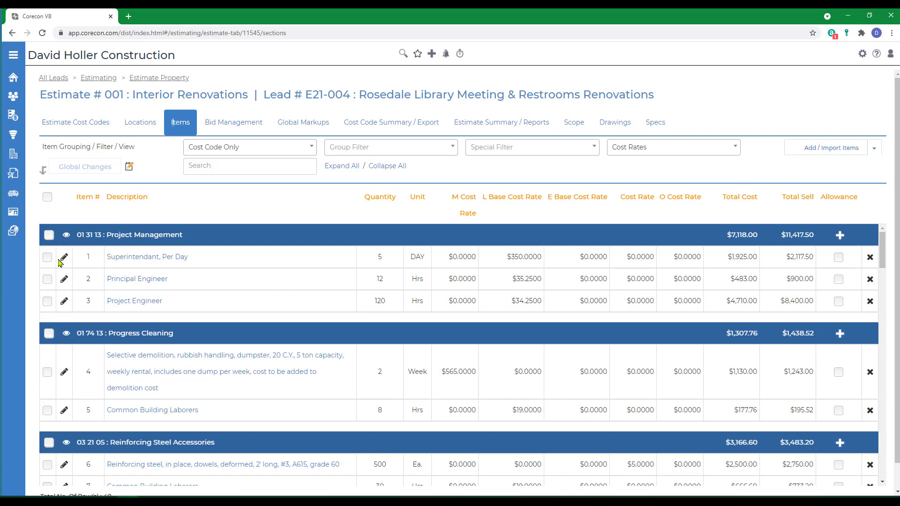
{"action": "left_click", "coordinate": [147, 259]}
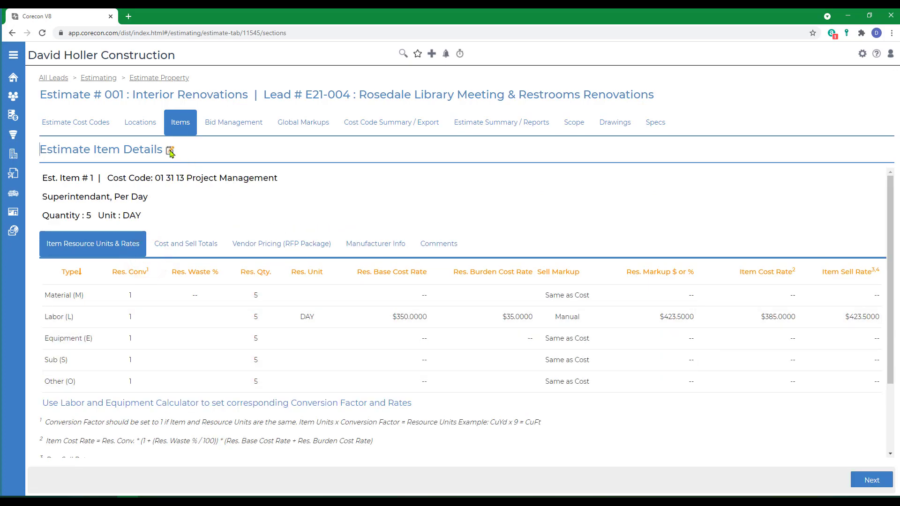
{"action": "left_click", "coordinate": [170, 151]}
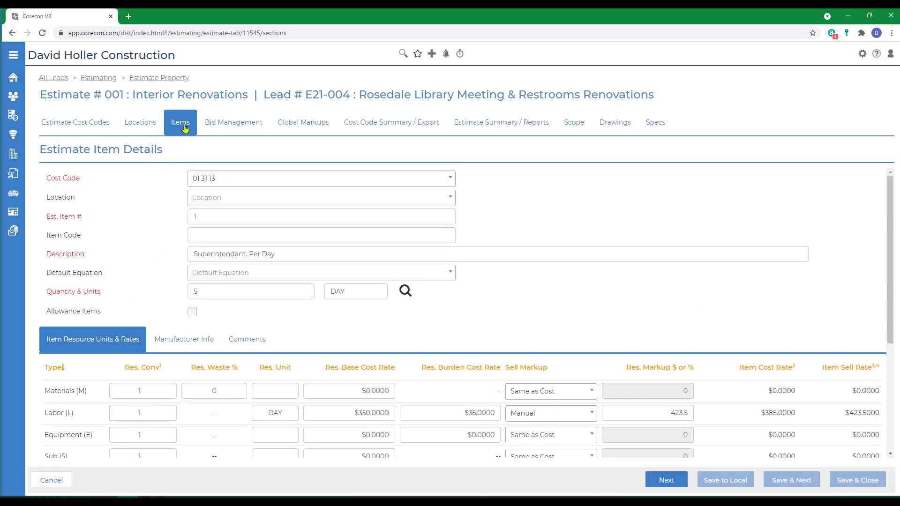
{"action": "left_click", "coordinate": [185, 127]}
- Review the available add and import choices for the estimate's items, cost codes and locations
{"action": "left_click", "coordinate": [874, 153]}
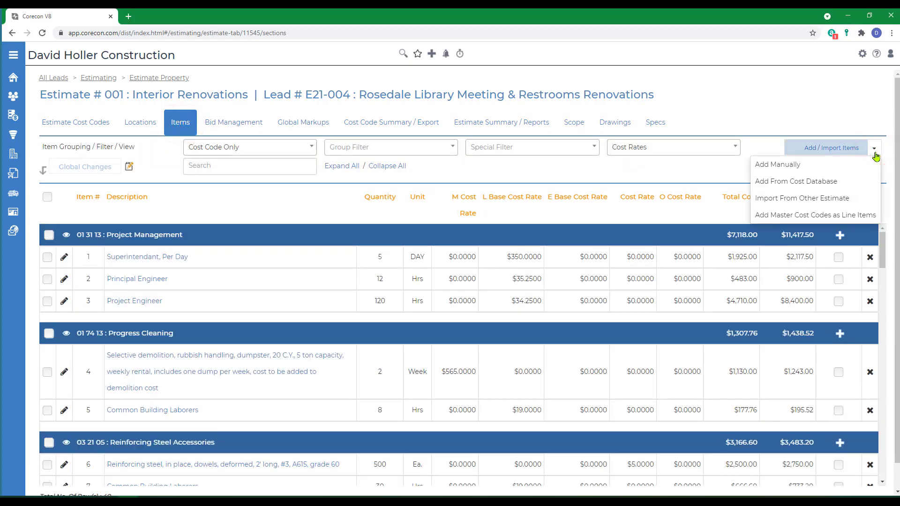
{"action": "left_click", "coordinate": [874, 153]}
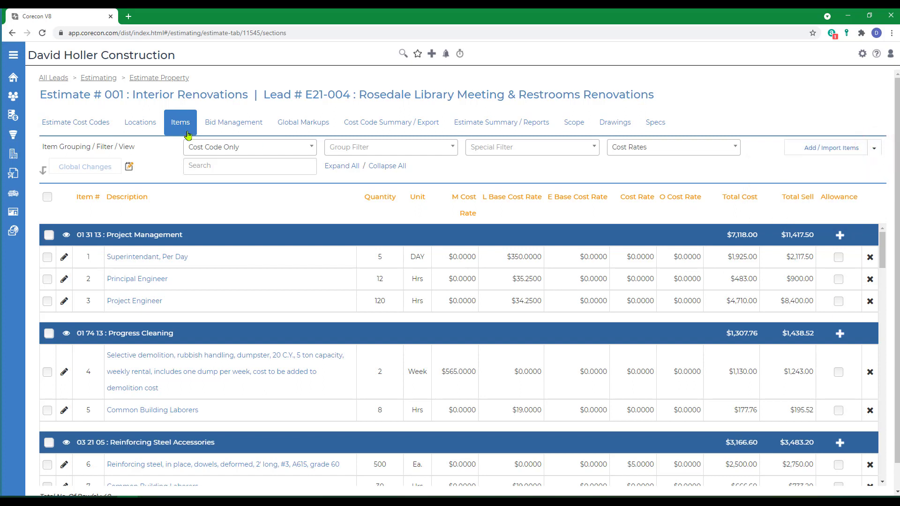
{"action": "left_click", "coordinate": [60, 125]}
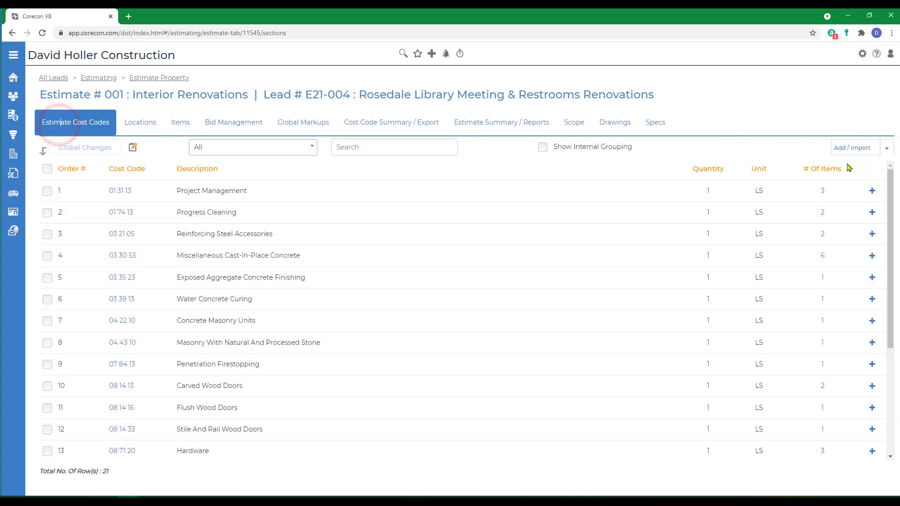
{"action": "left_click", "coordinate": [886, 149]}
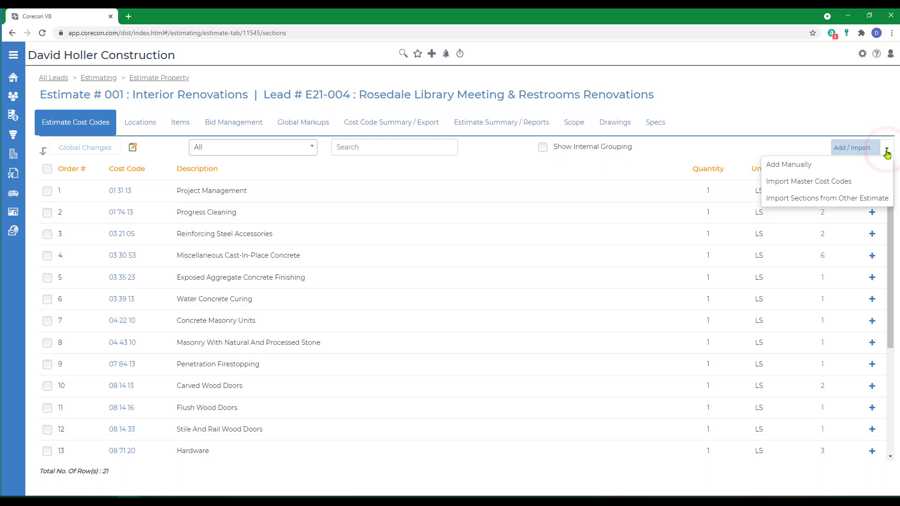
{"action": "left_click", "coordinate": [886, 150]}
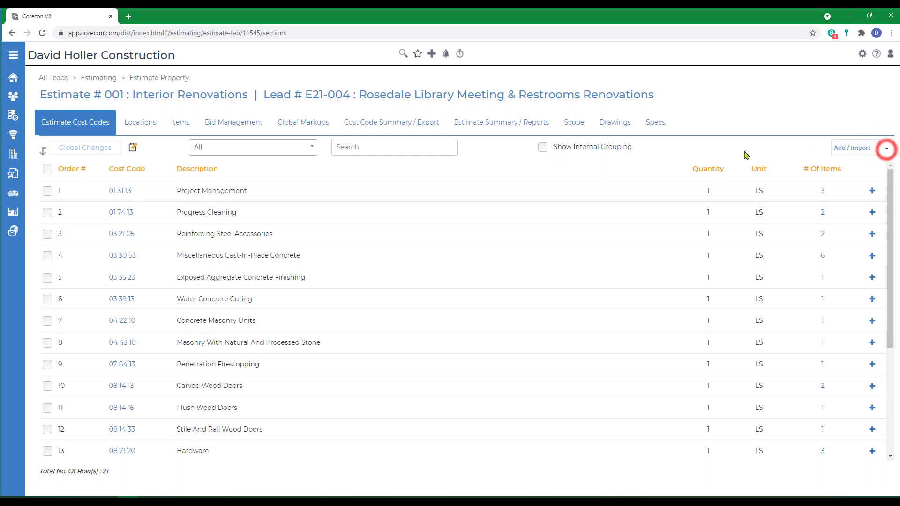
{"action": "left_click", "coordinate": [133, 125]}
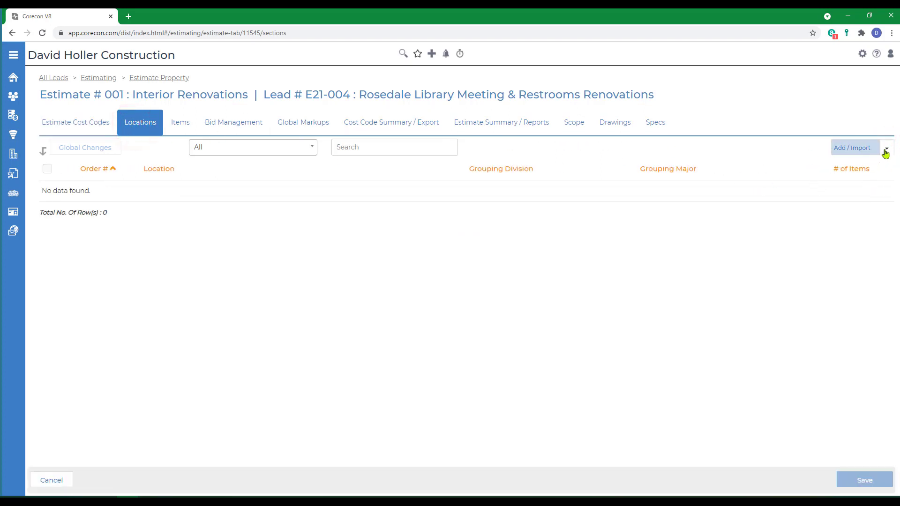
{"action": "left_click", "coordinate": [886, 150]}
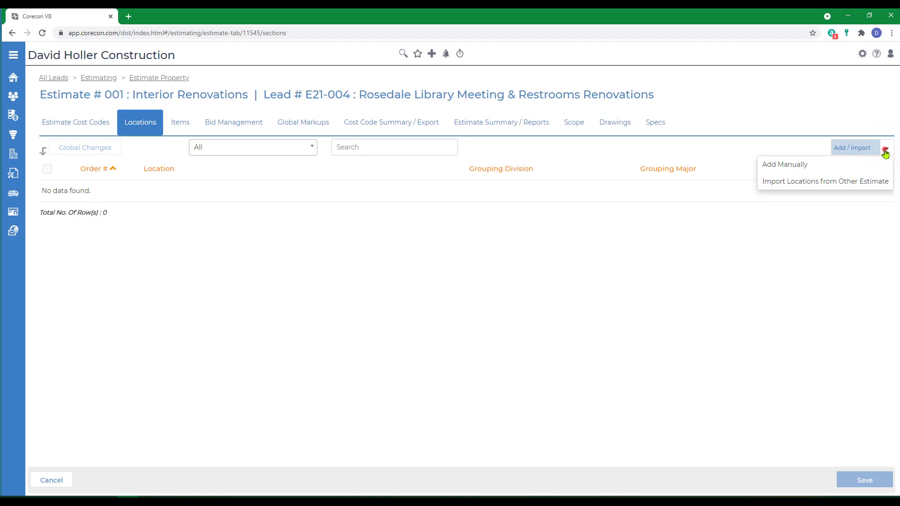
{"action": "left_click", "coordinate": [886, 151]}
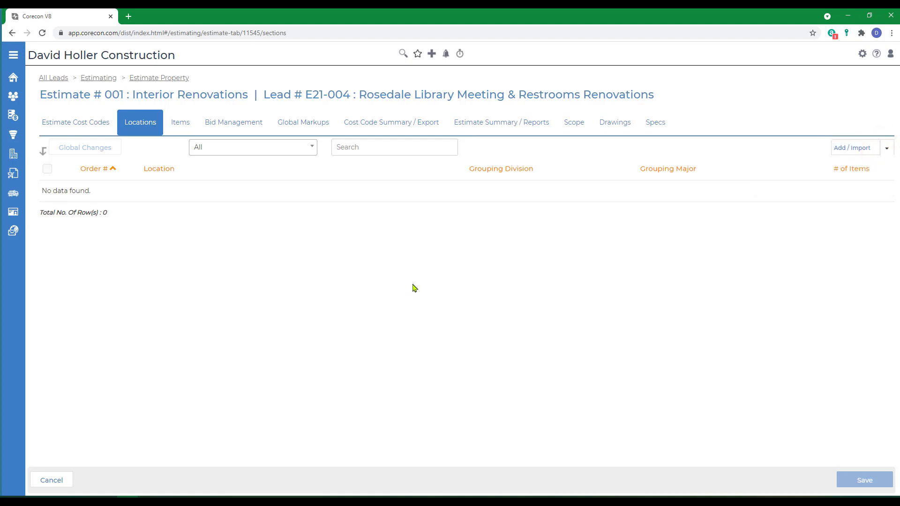
- Open the Corecon online knowledge base, expand Leads and Projects, and go to the Estimates Resource Center
{"action": "left_click", "coordinate": [880, 55]}
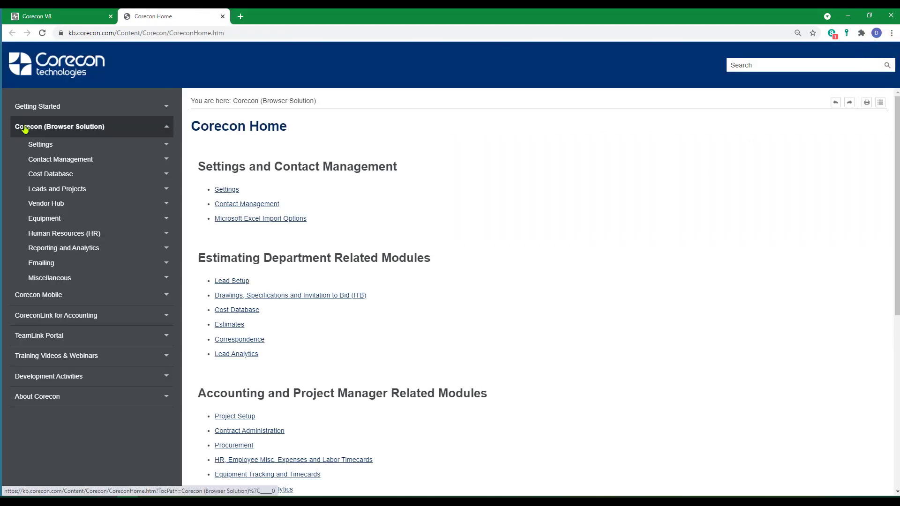
{"action": "left_click", "coordinate": [40, 192]}
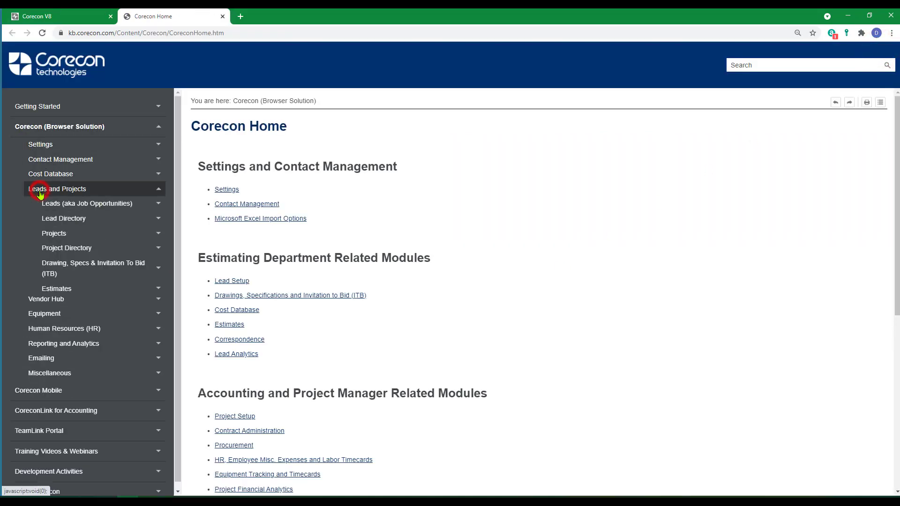
{"action": "left_click", "coordinate": [224, 325]}
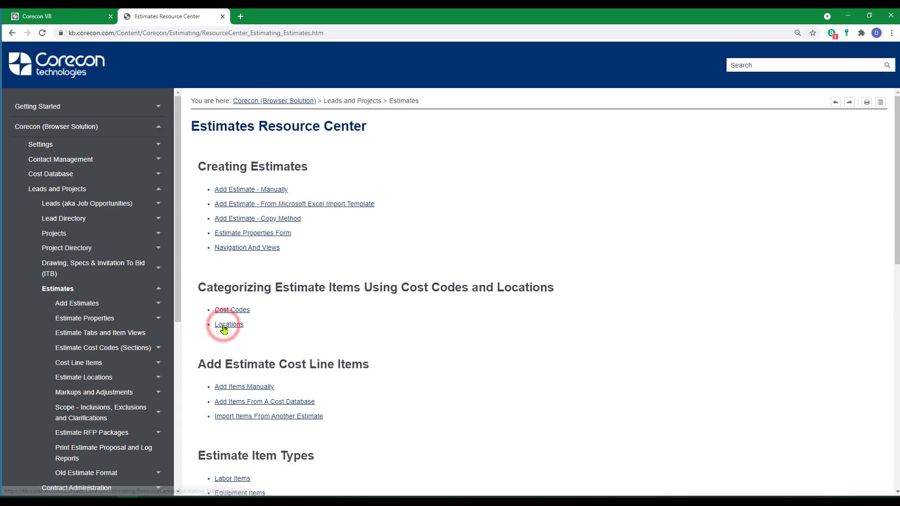